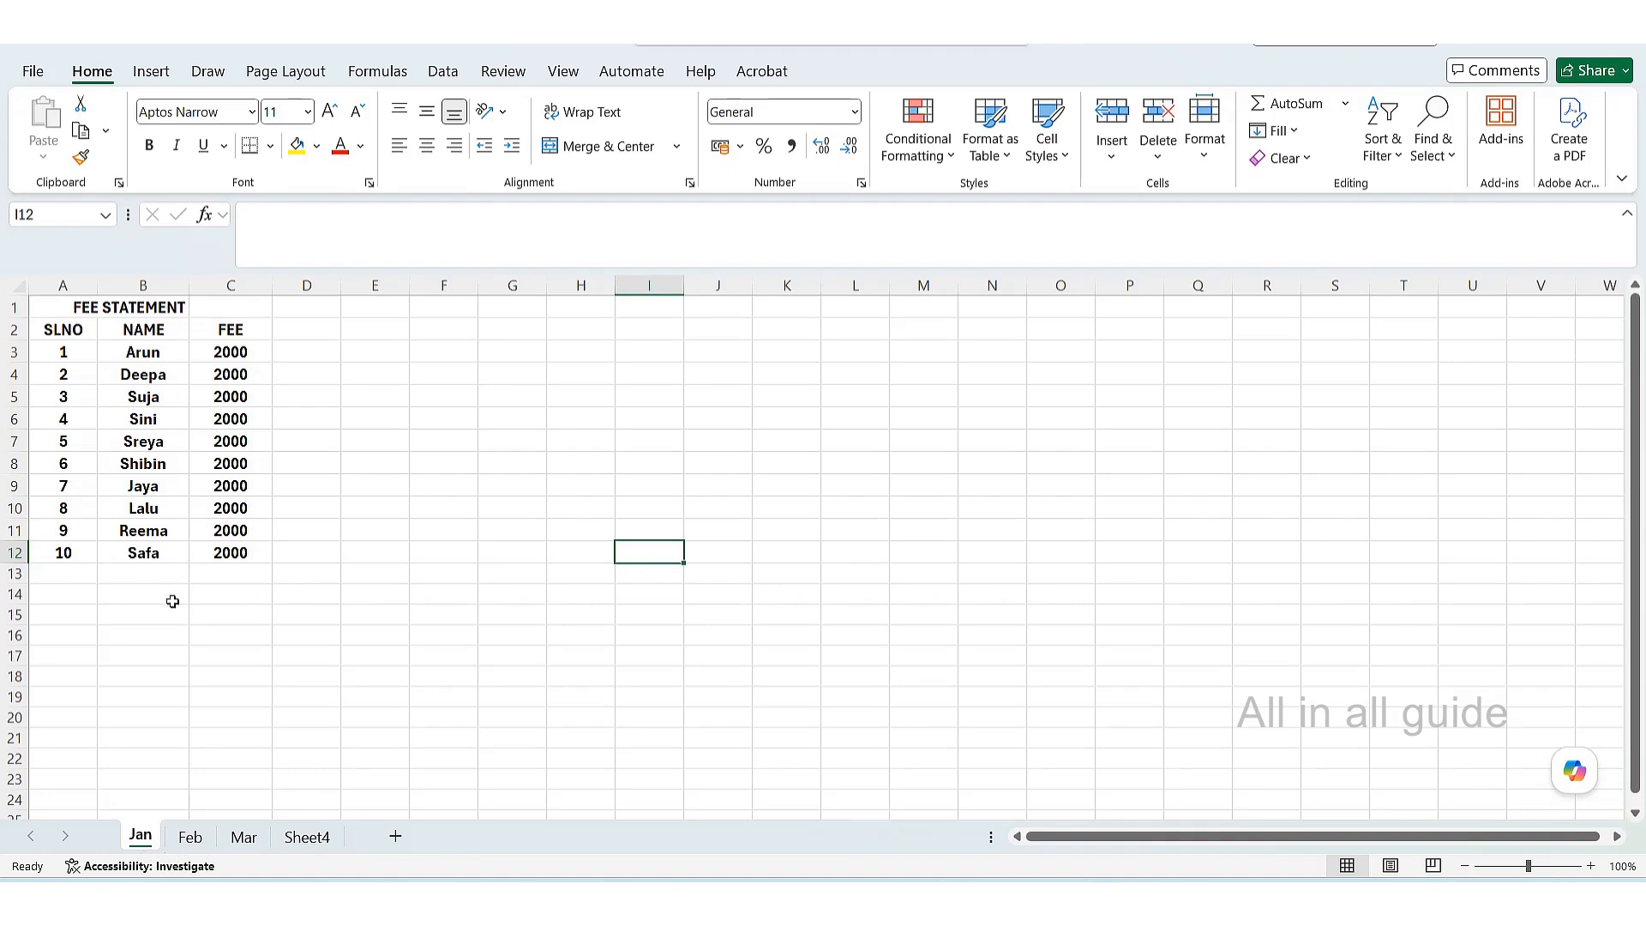
View the Feb and Mar sheets and rename Sheet4 as "combine"
left_click(192, 842)
left_click(243, 842)
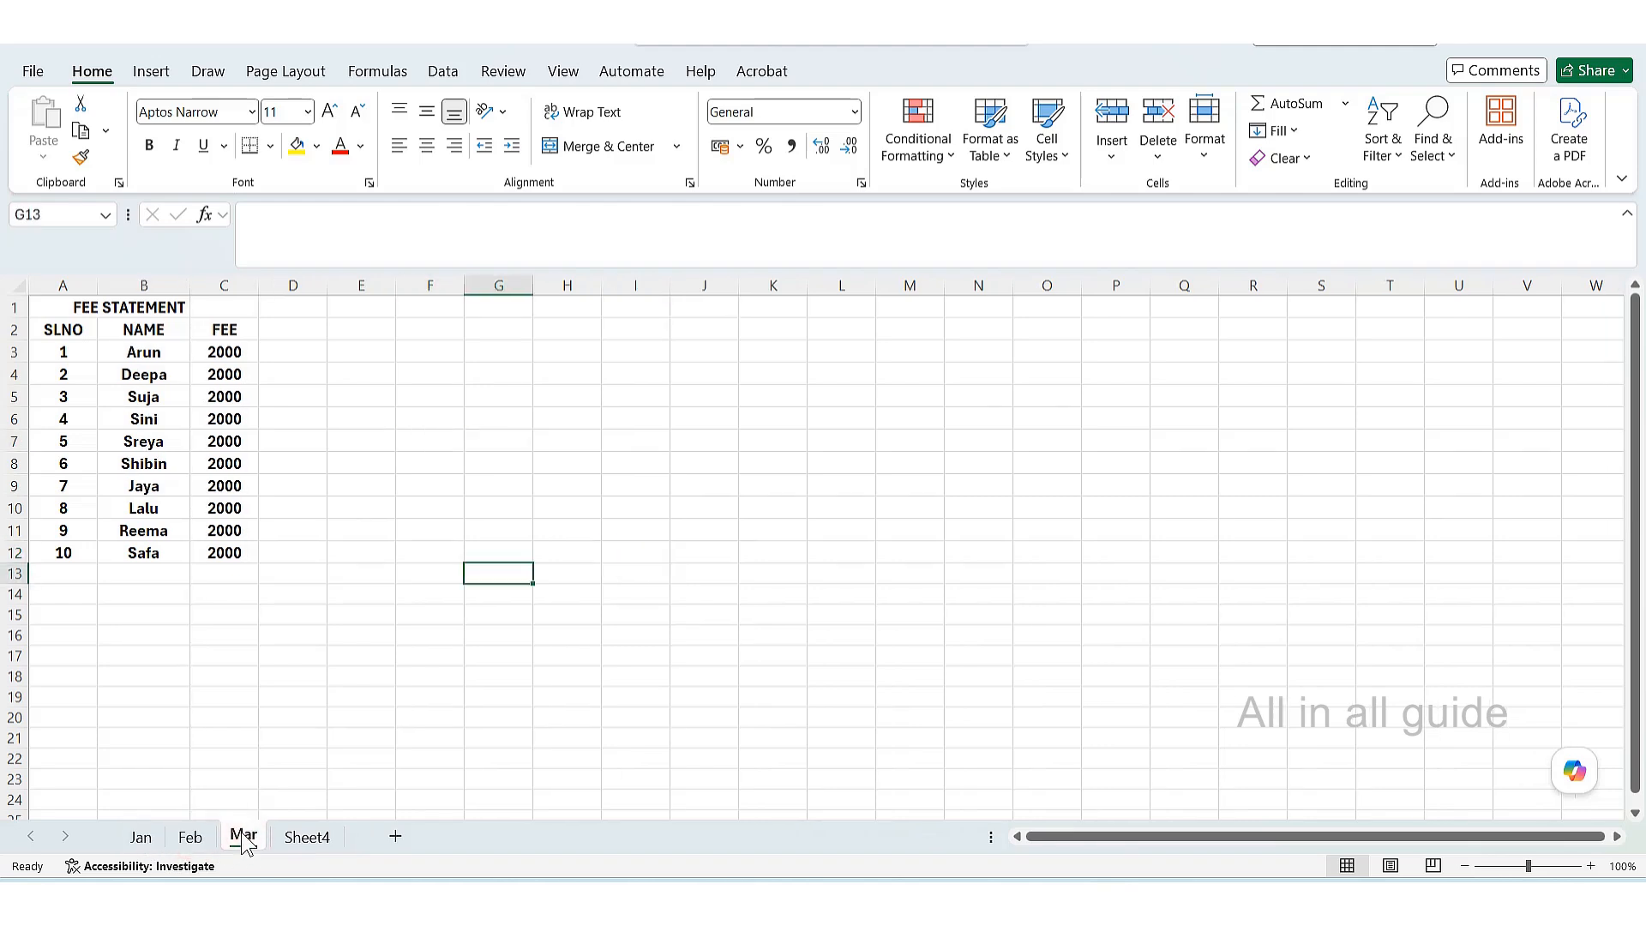
left_click(319, 849)
double_click(313, 837)
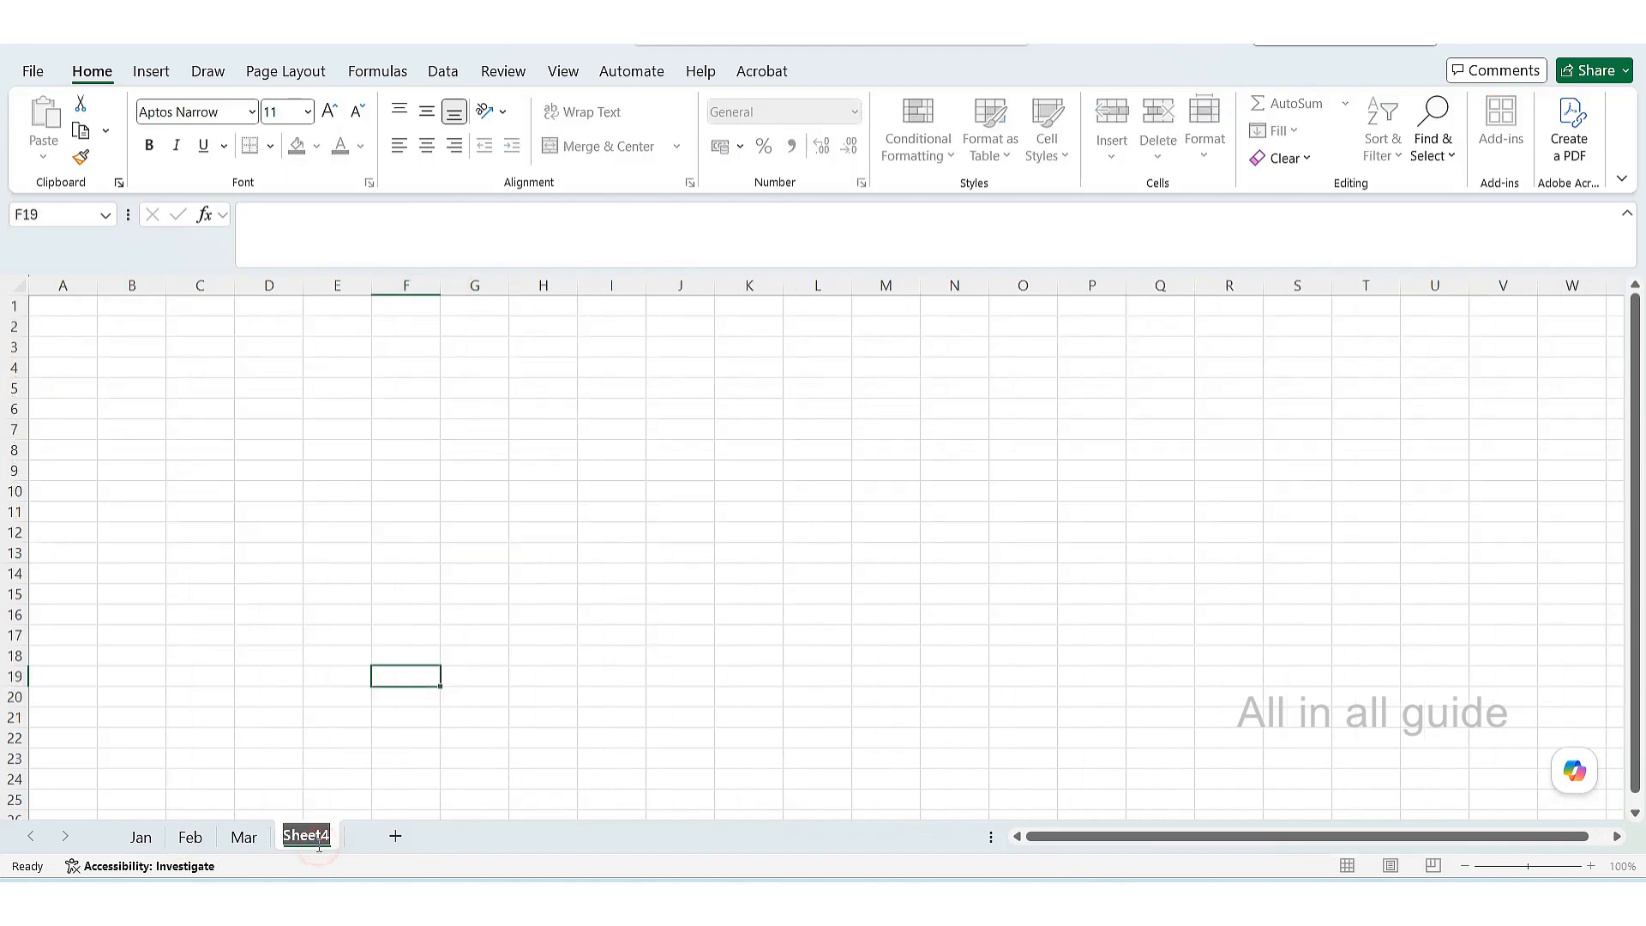
type("combine")
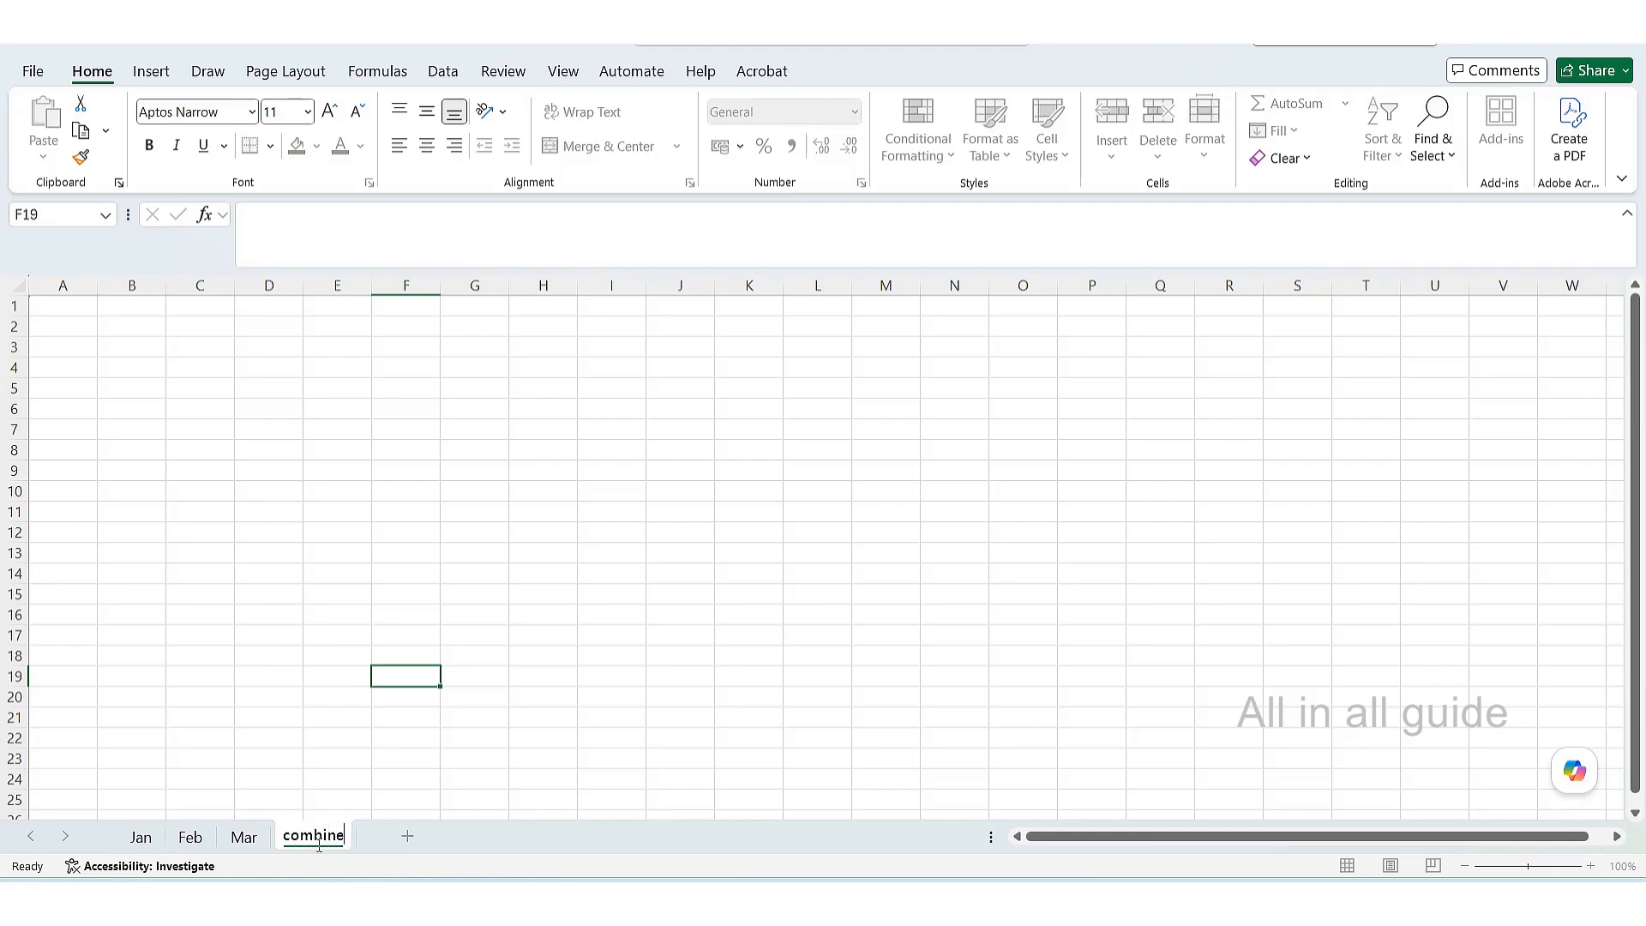
left_click(468, 777)
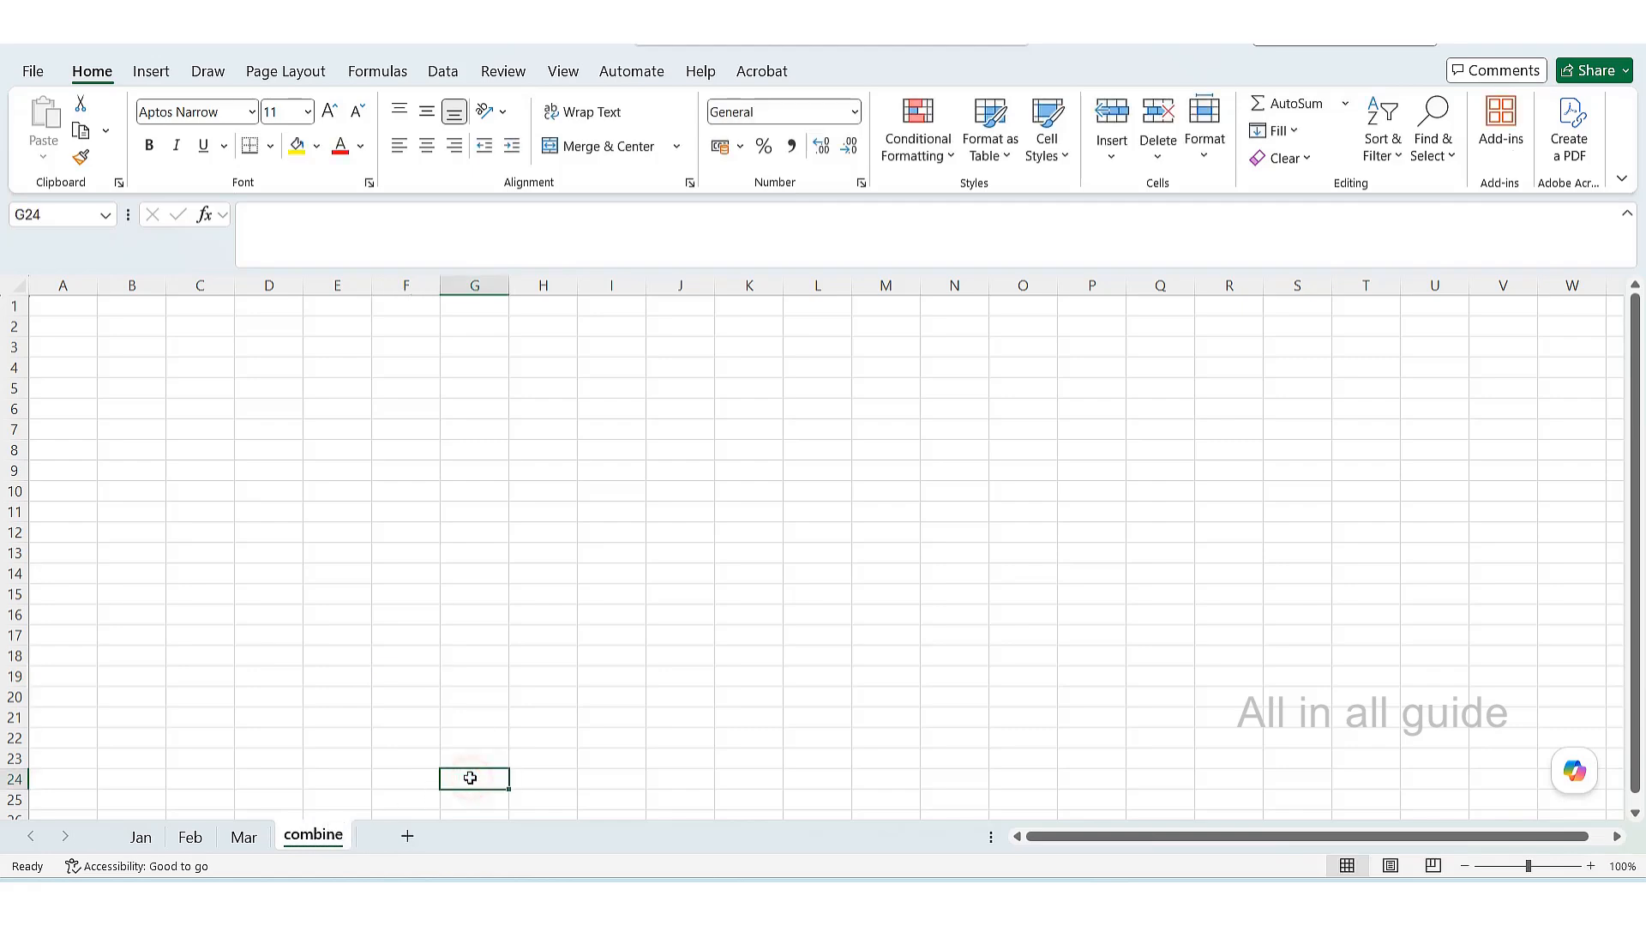
Examine the fee tables on the Jan, Feb and Mar sheets alongside the empty combine sheet
left_click(142, 840)
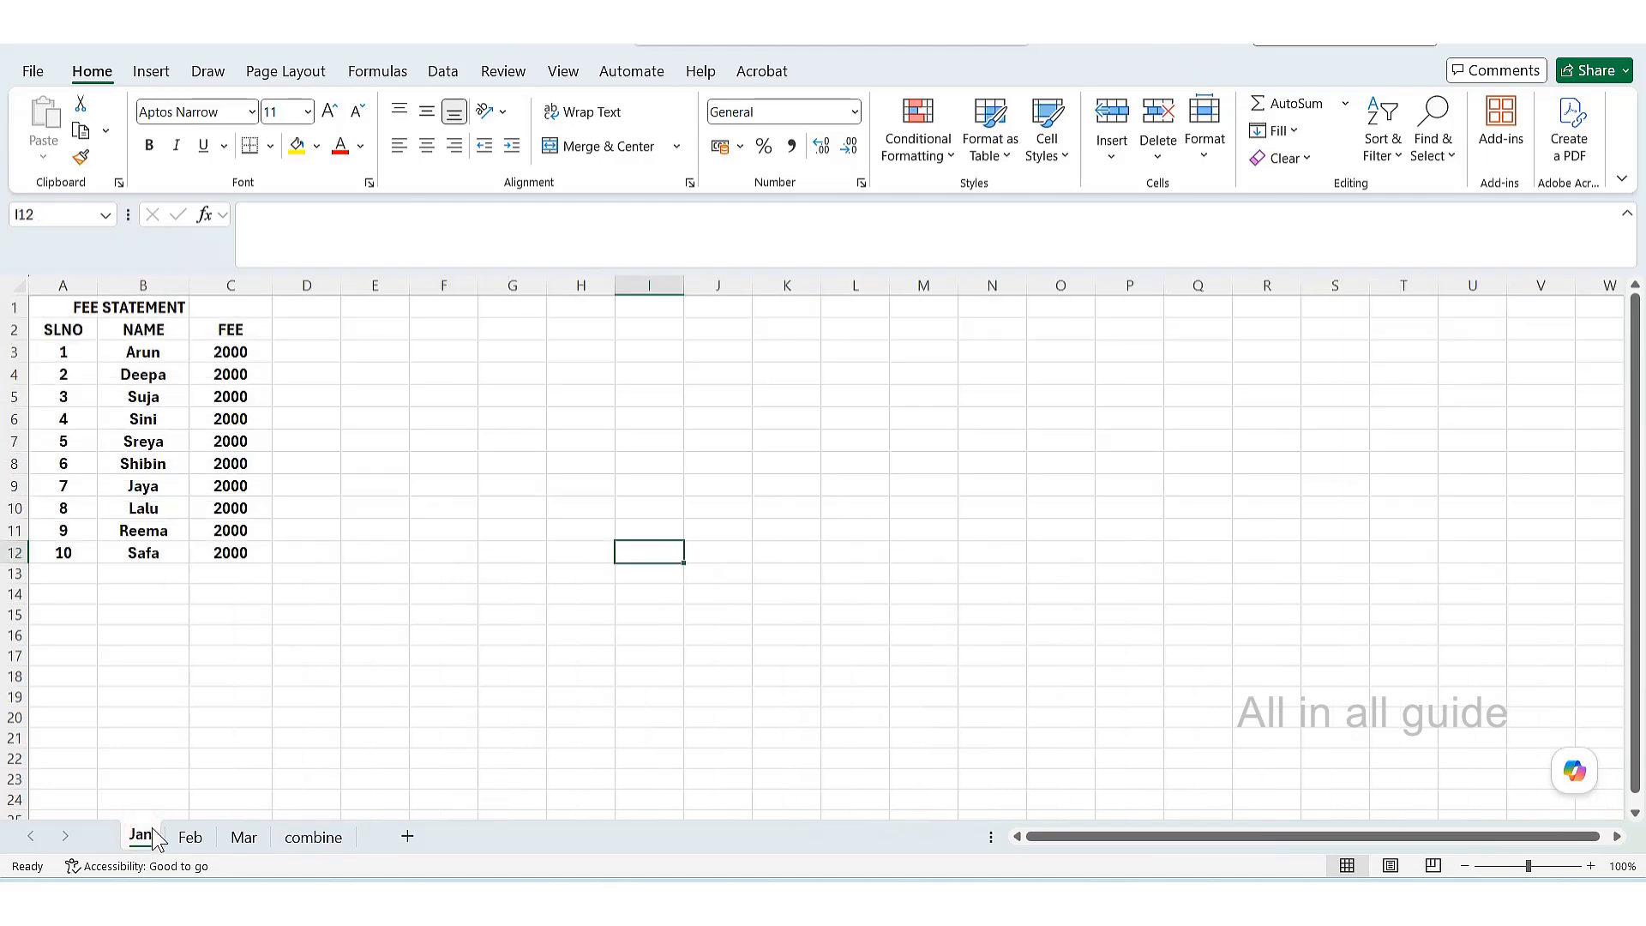
left_click(315, 838)
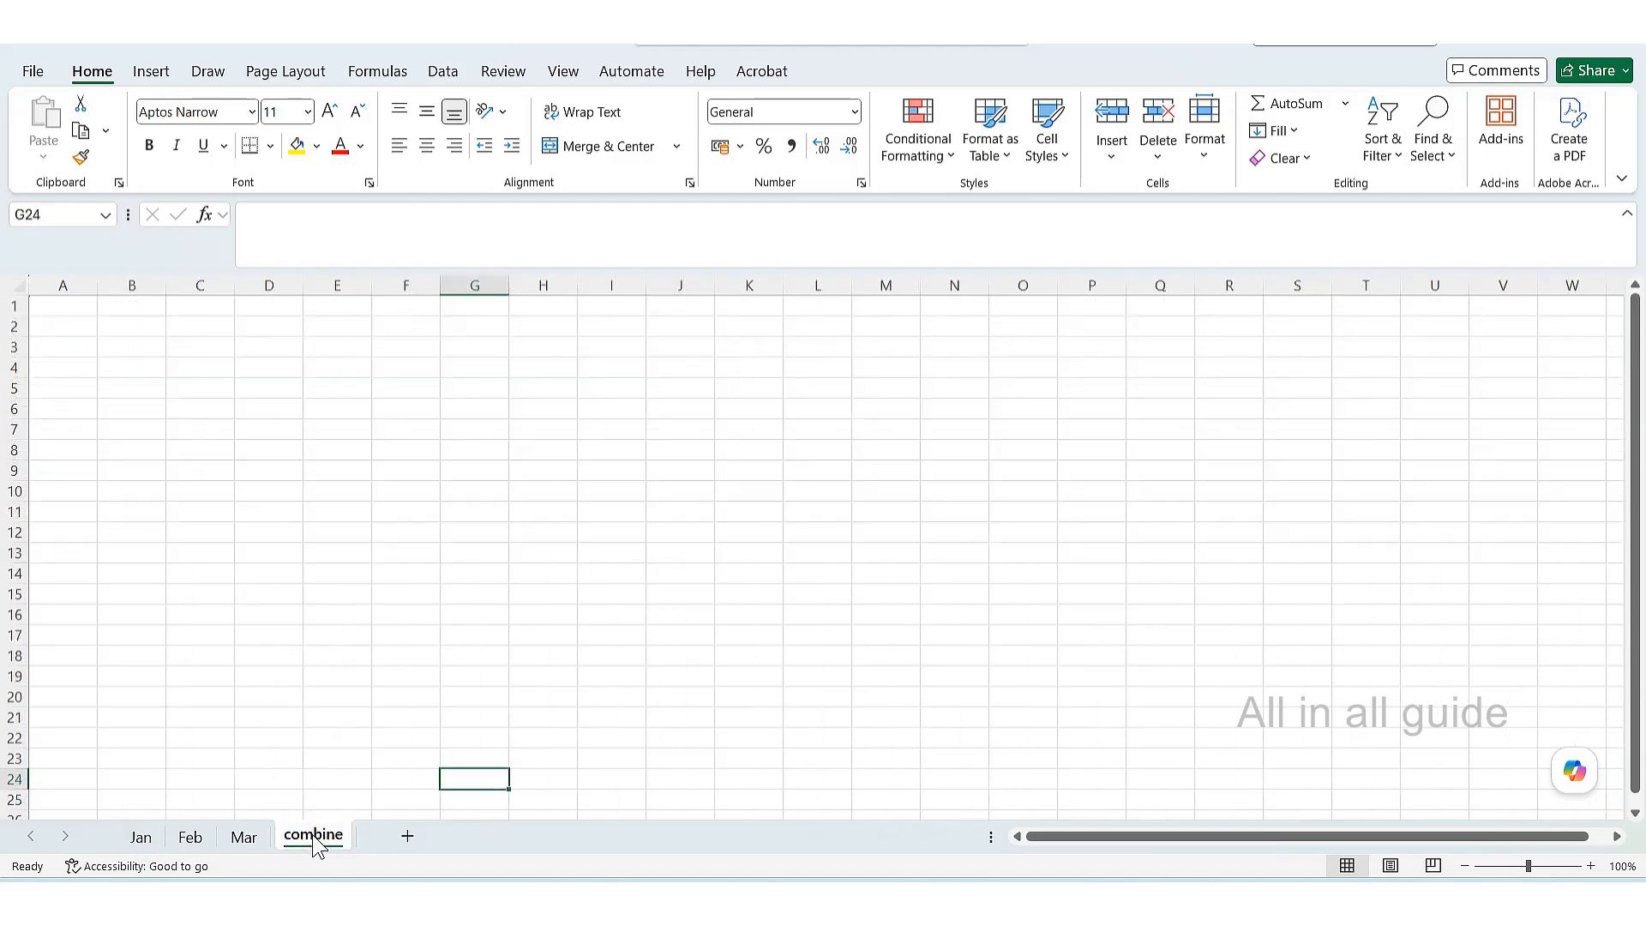
left_click(134, 840)
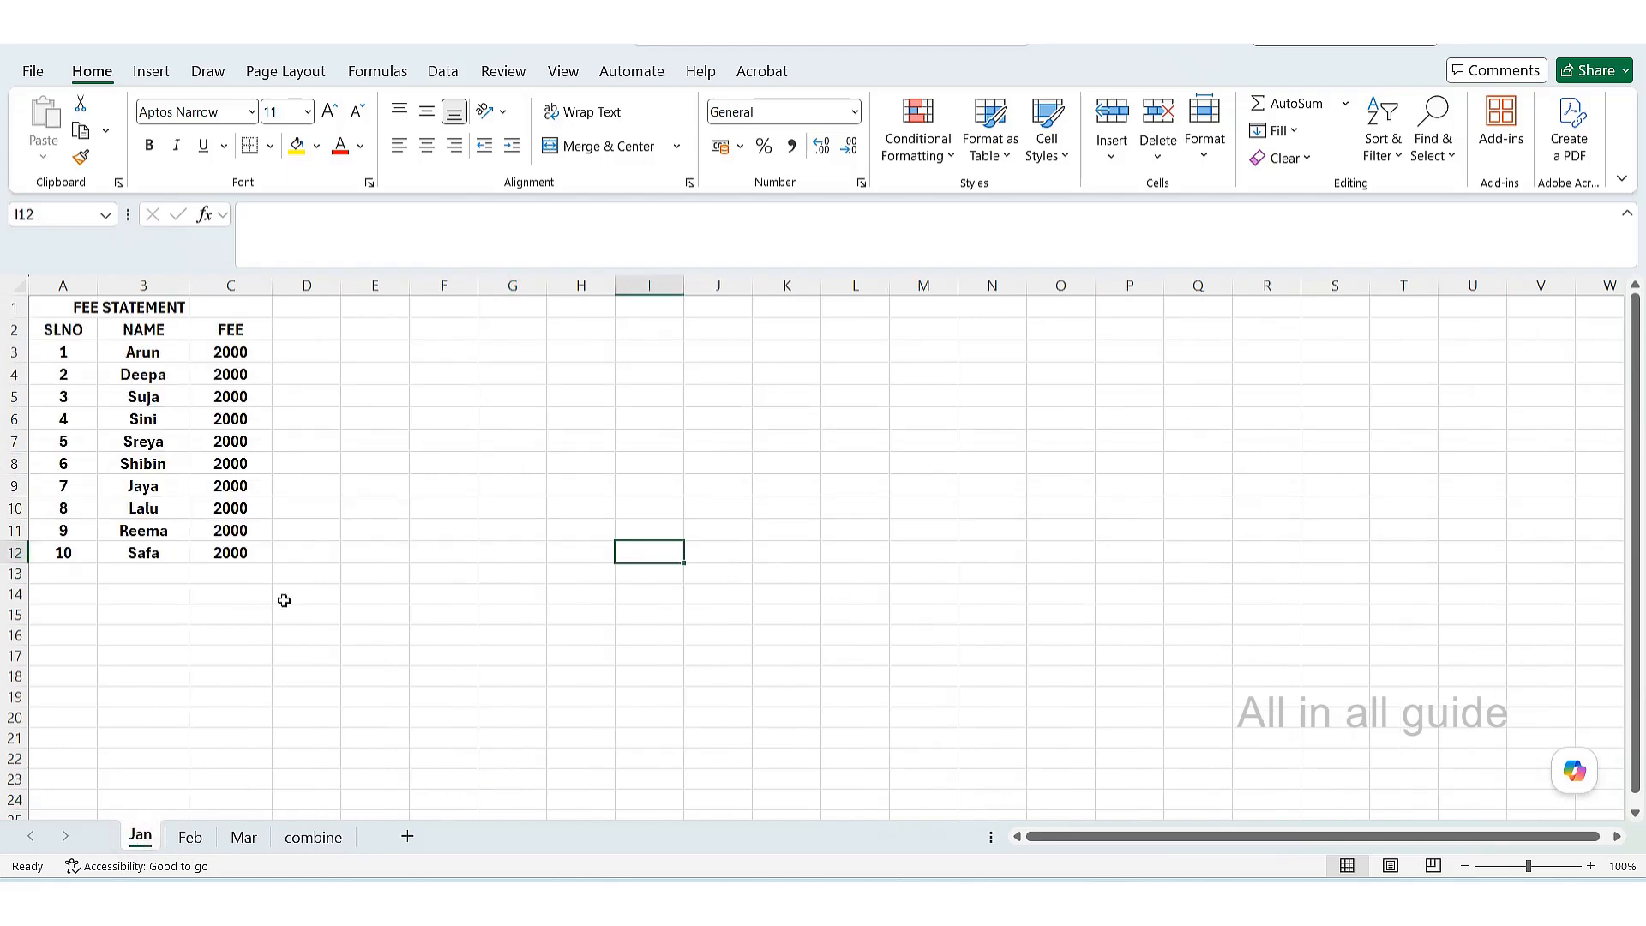
left_click(328, 842)
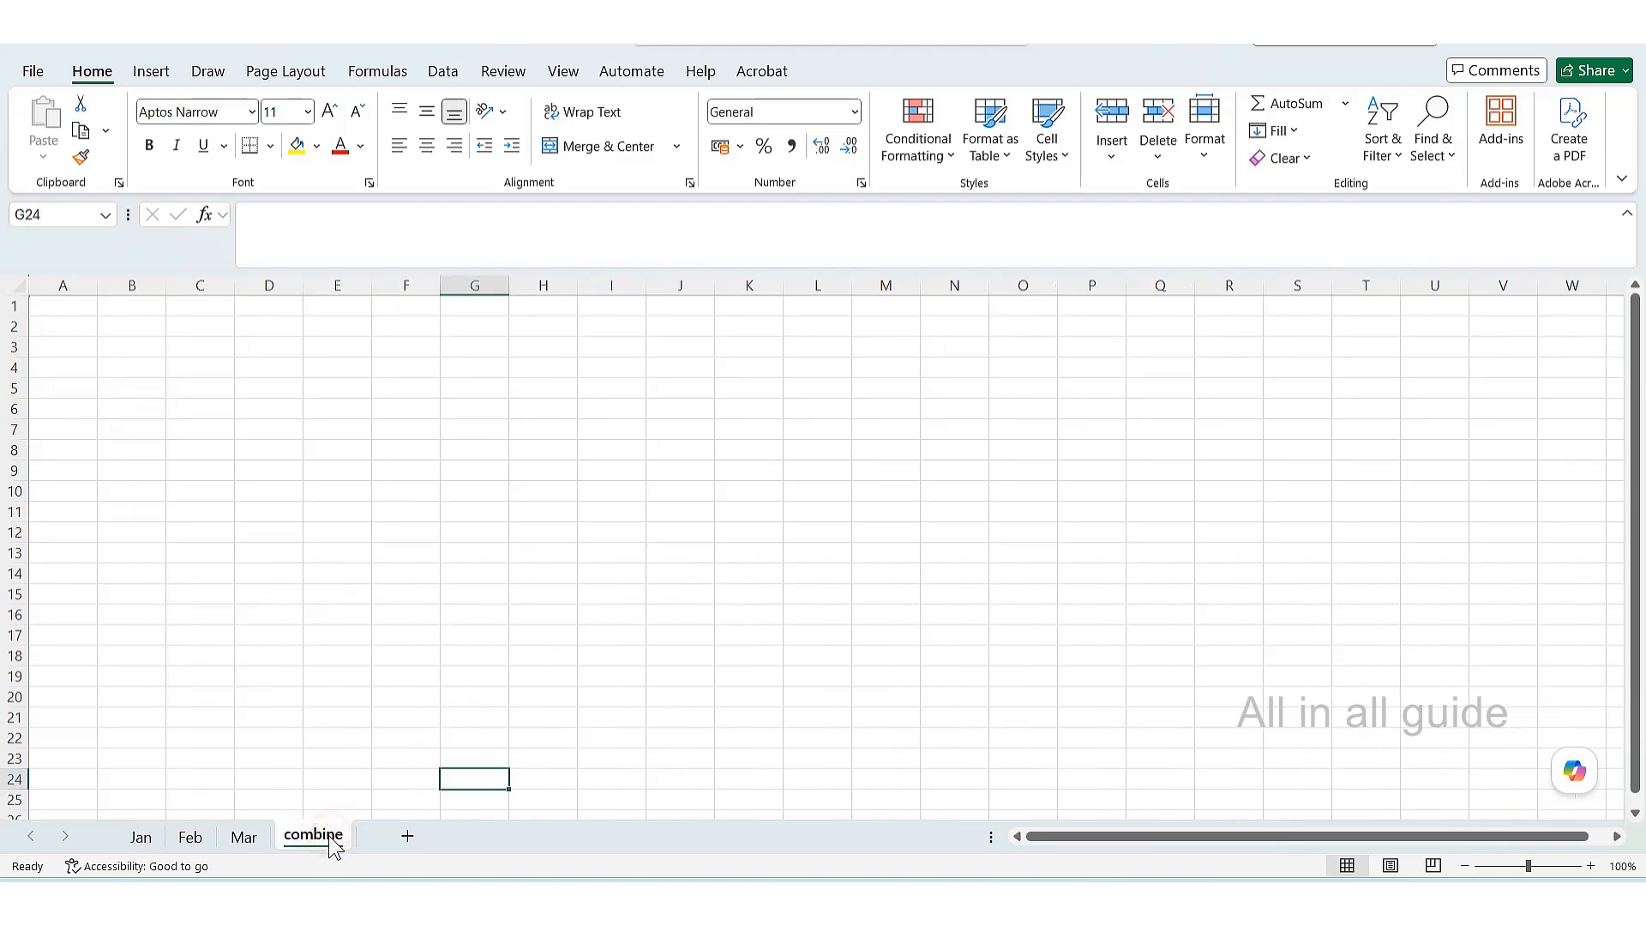
left_click(191, 838)
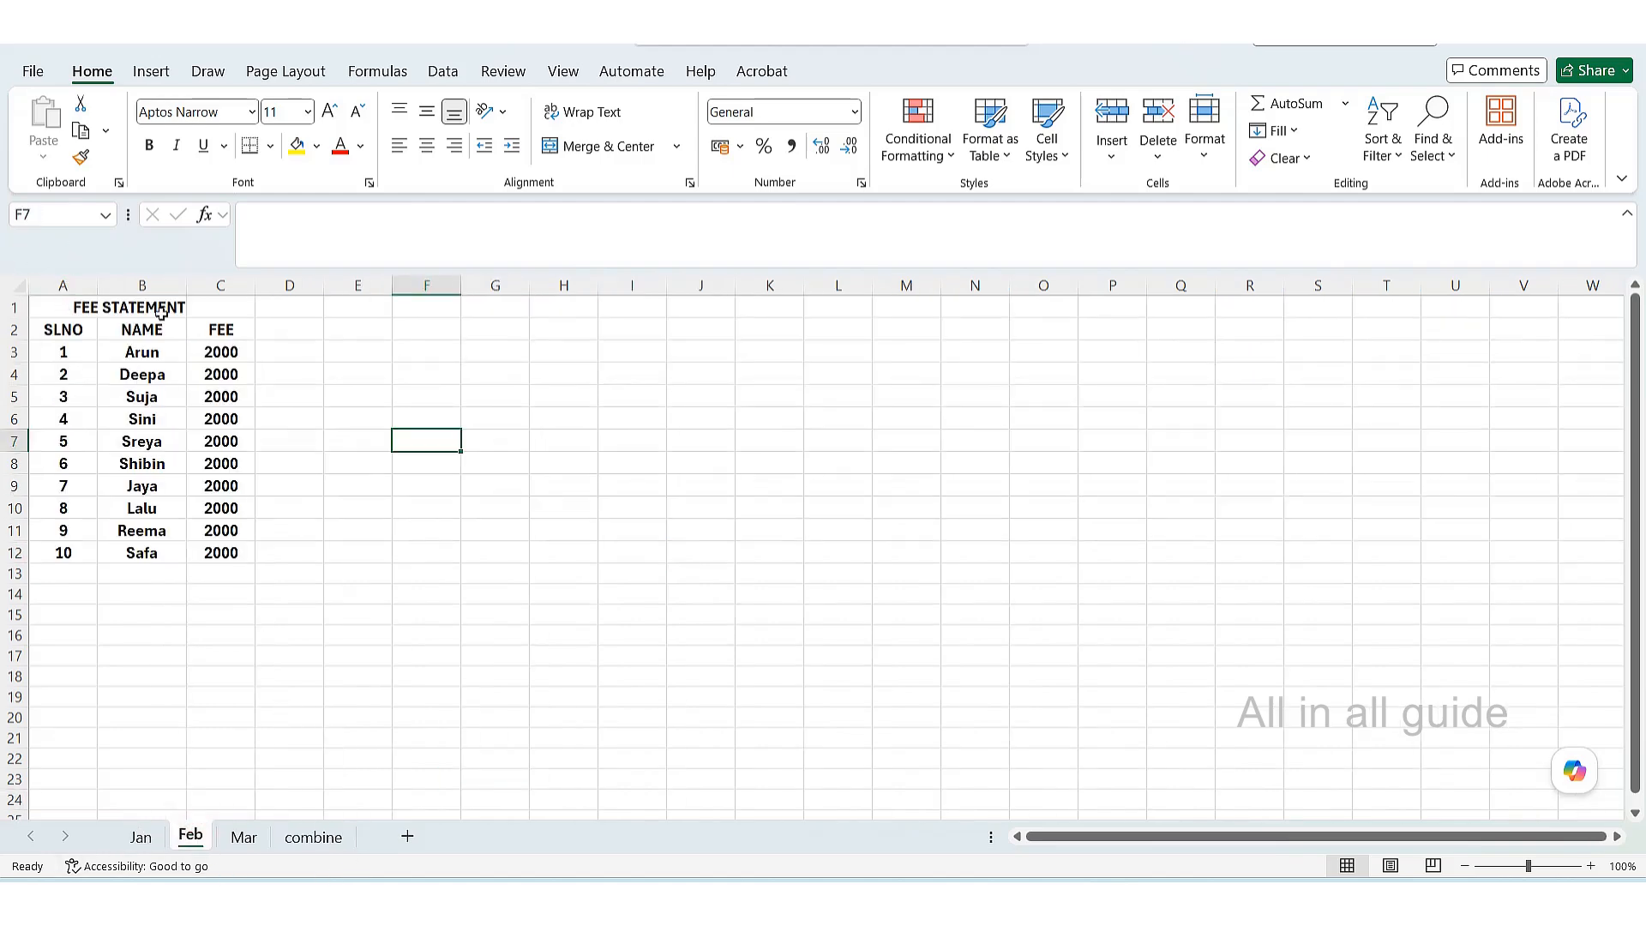
left_click(330, 840)
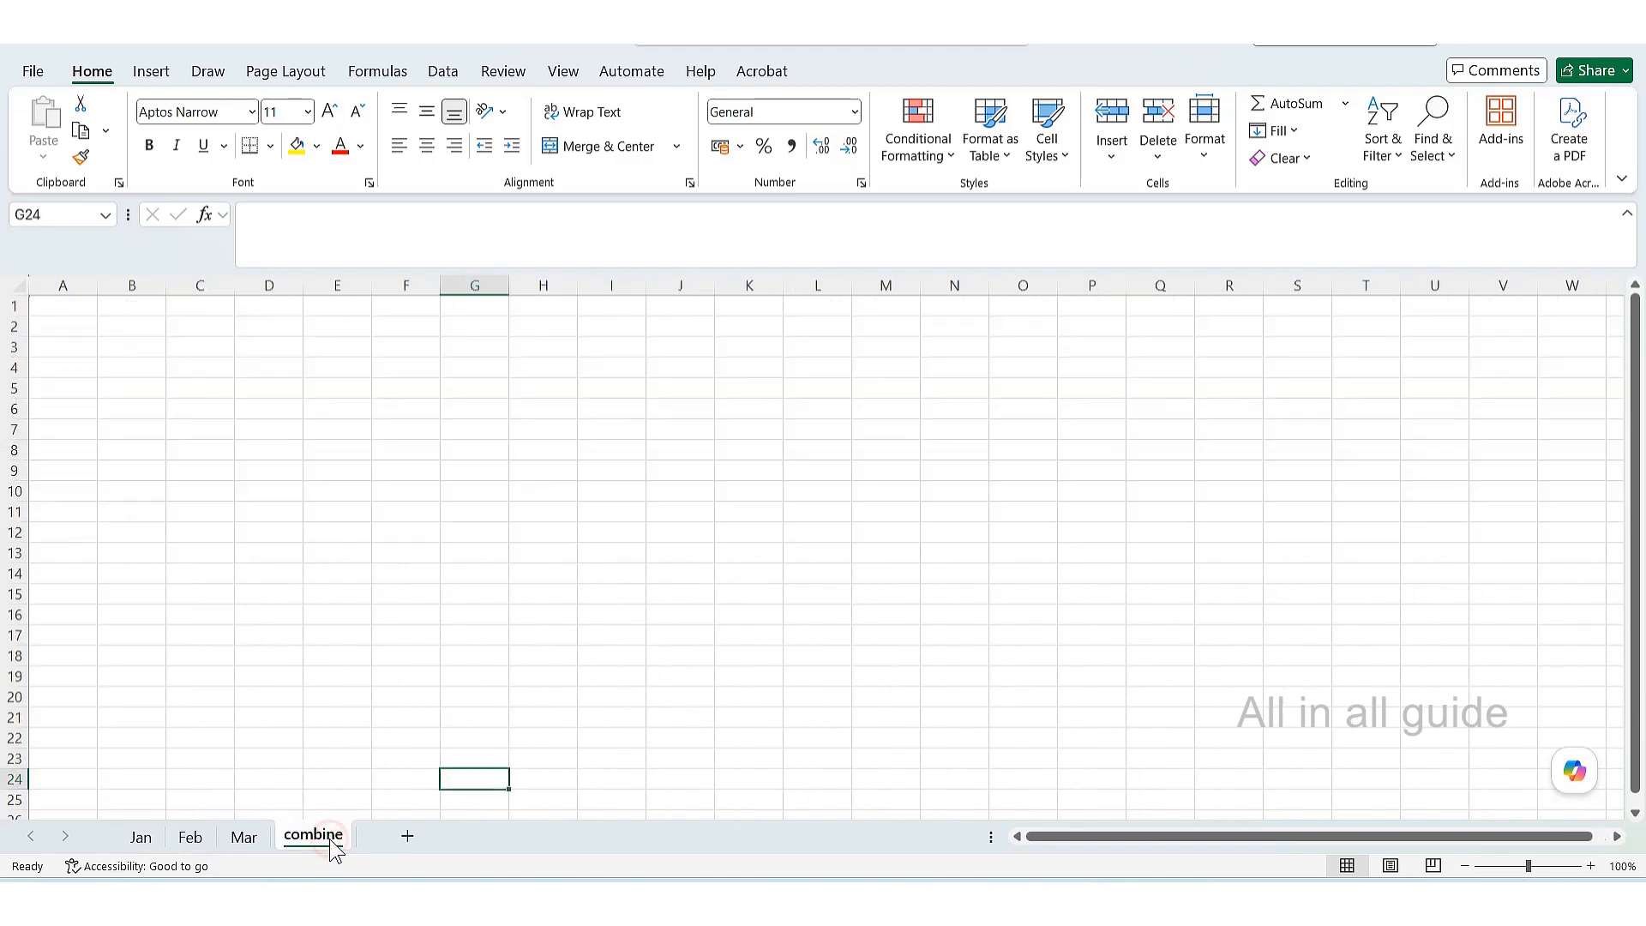
left_click(258, 841)
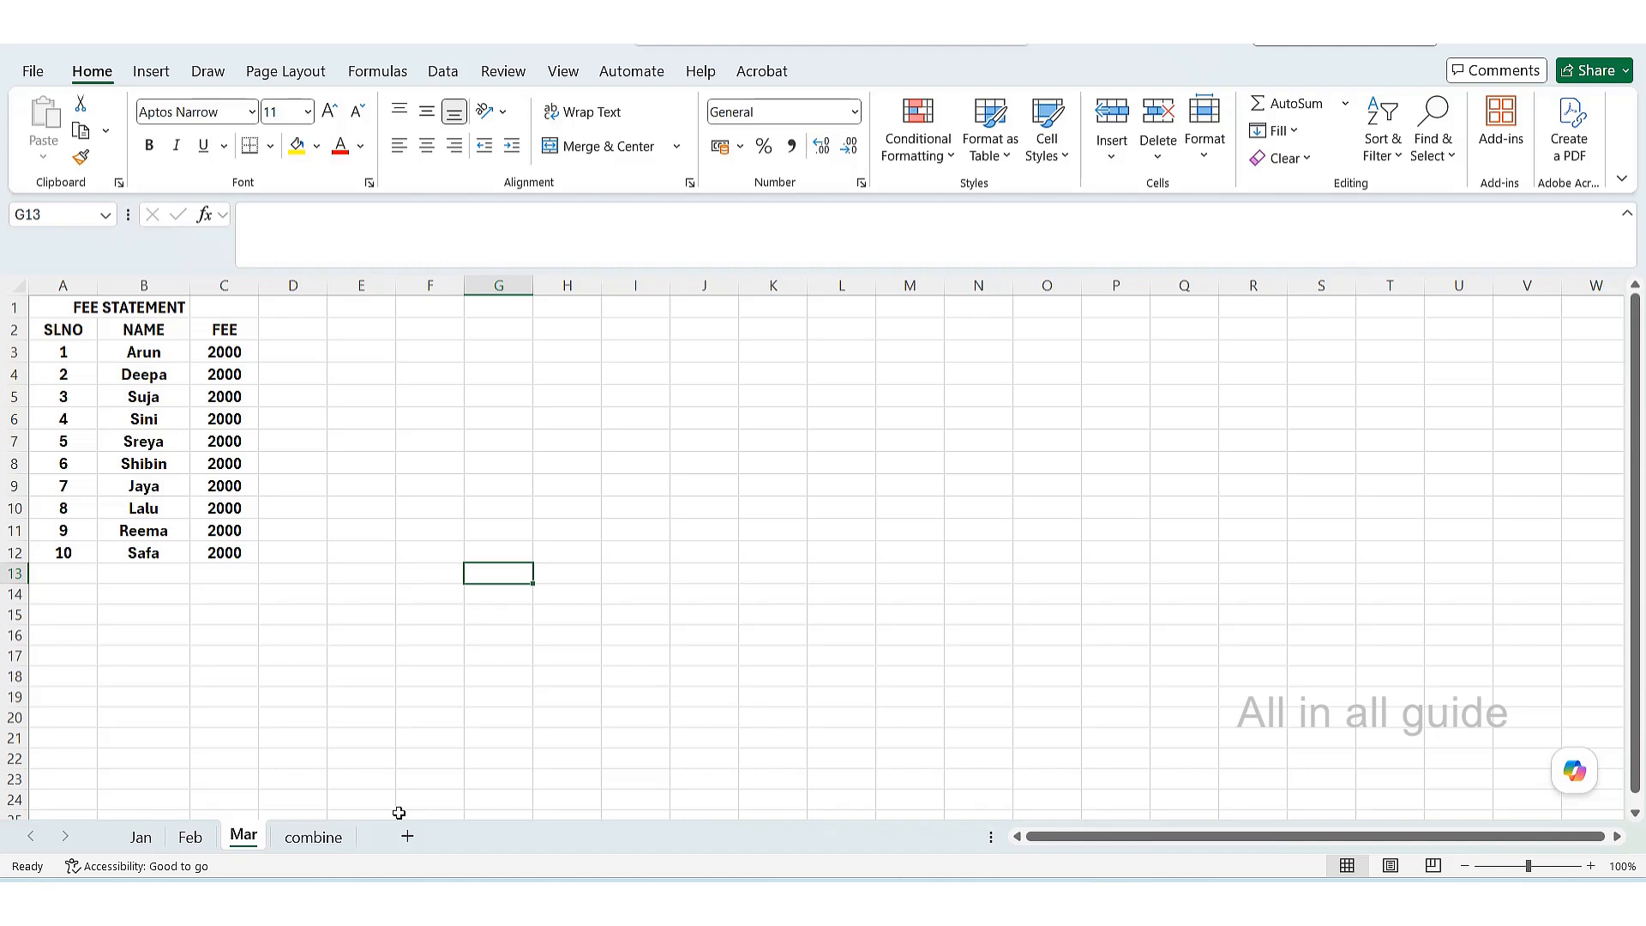
left_click(320, 839)
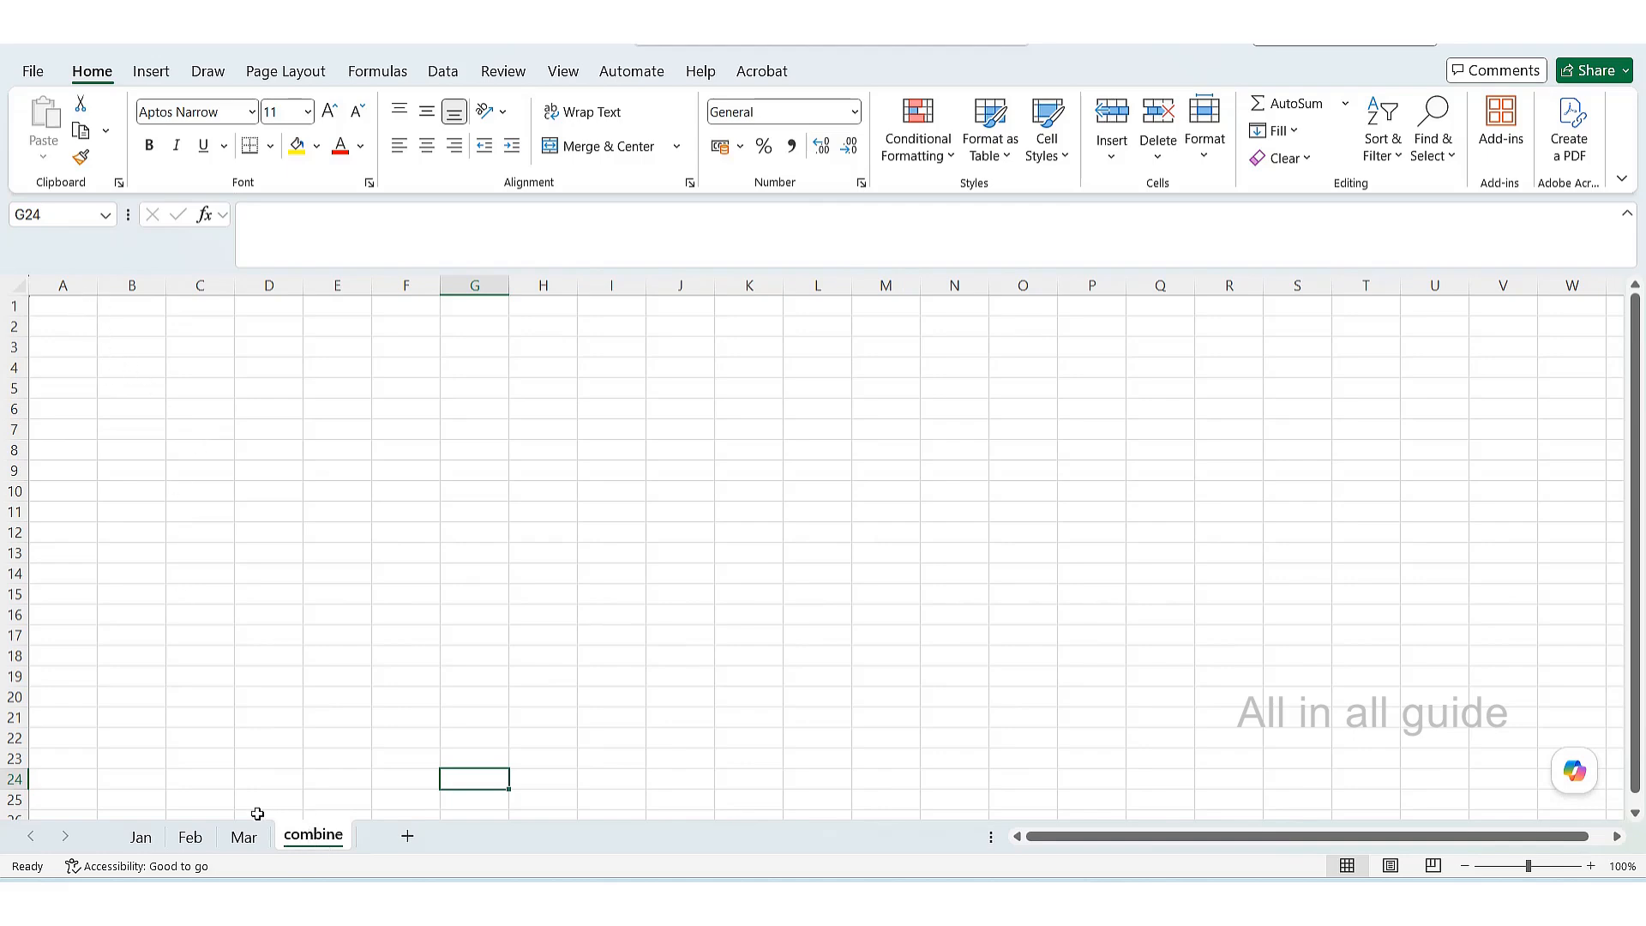
Copy the title and header rows A1:C2 from the Mar sheet into cell A1 of the combine sheet
left_click(246, 839)
left_click_drag(76, 302, 218, 320)
key("ctrl+c")
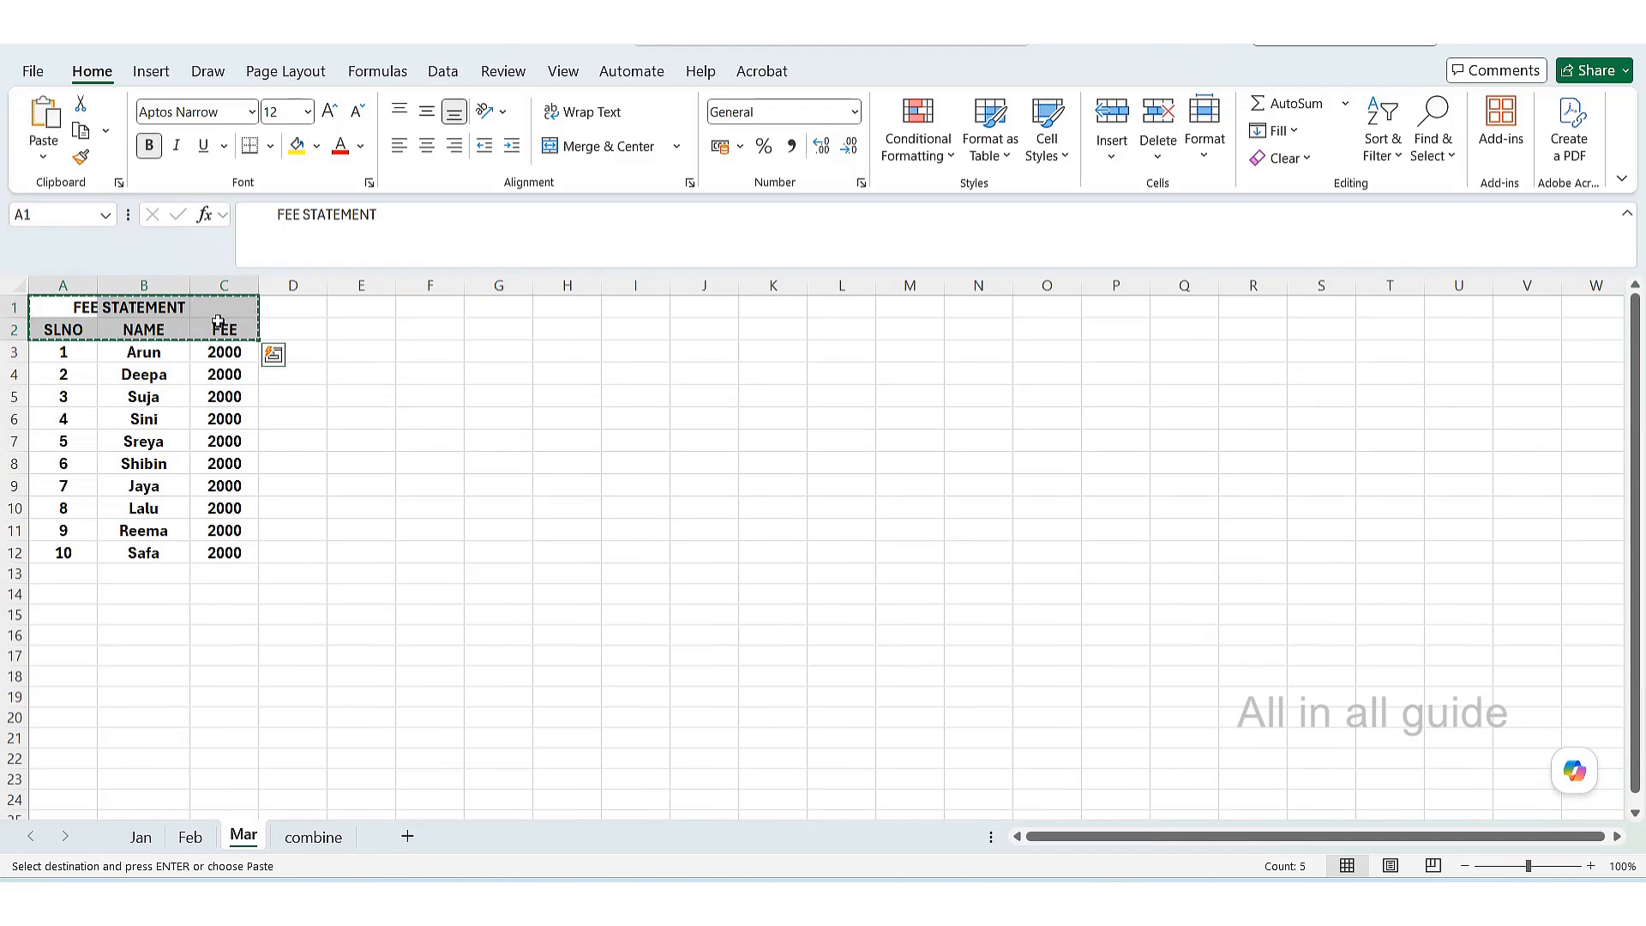
left_click(313, 838)
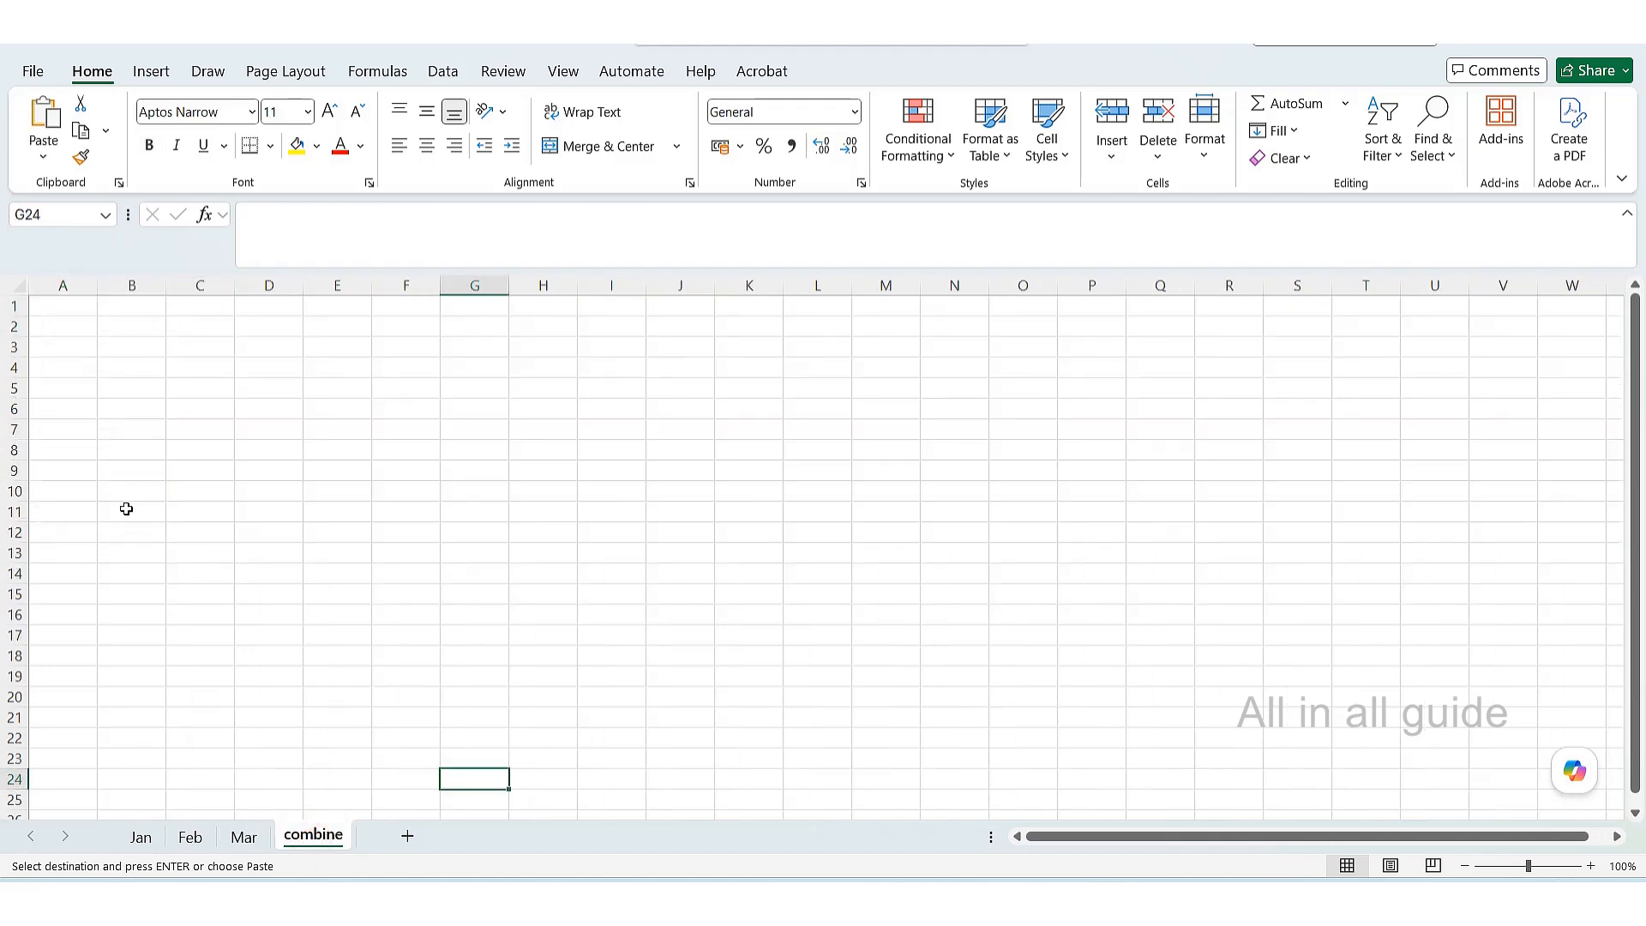
left_click(91, 307)
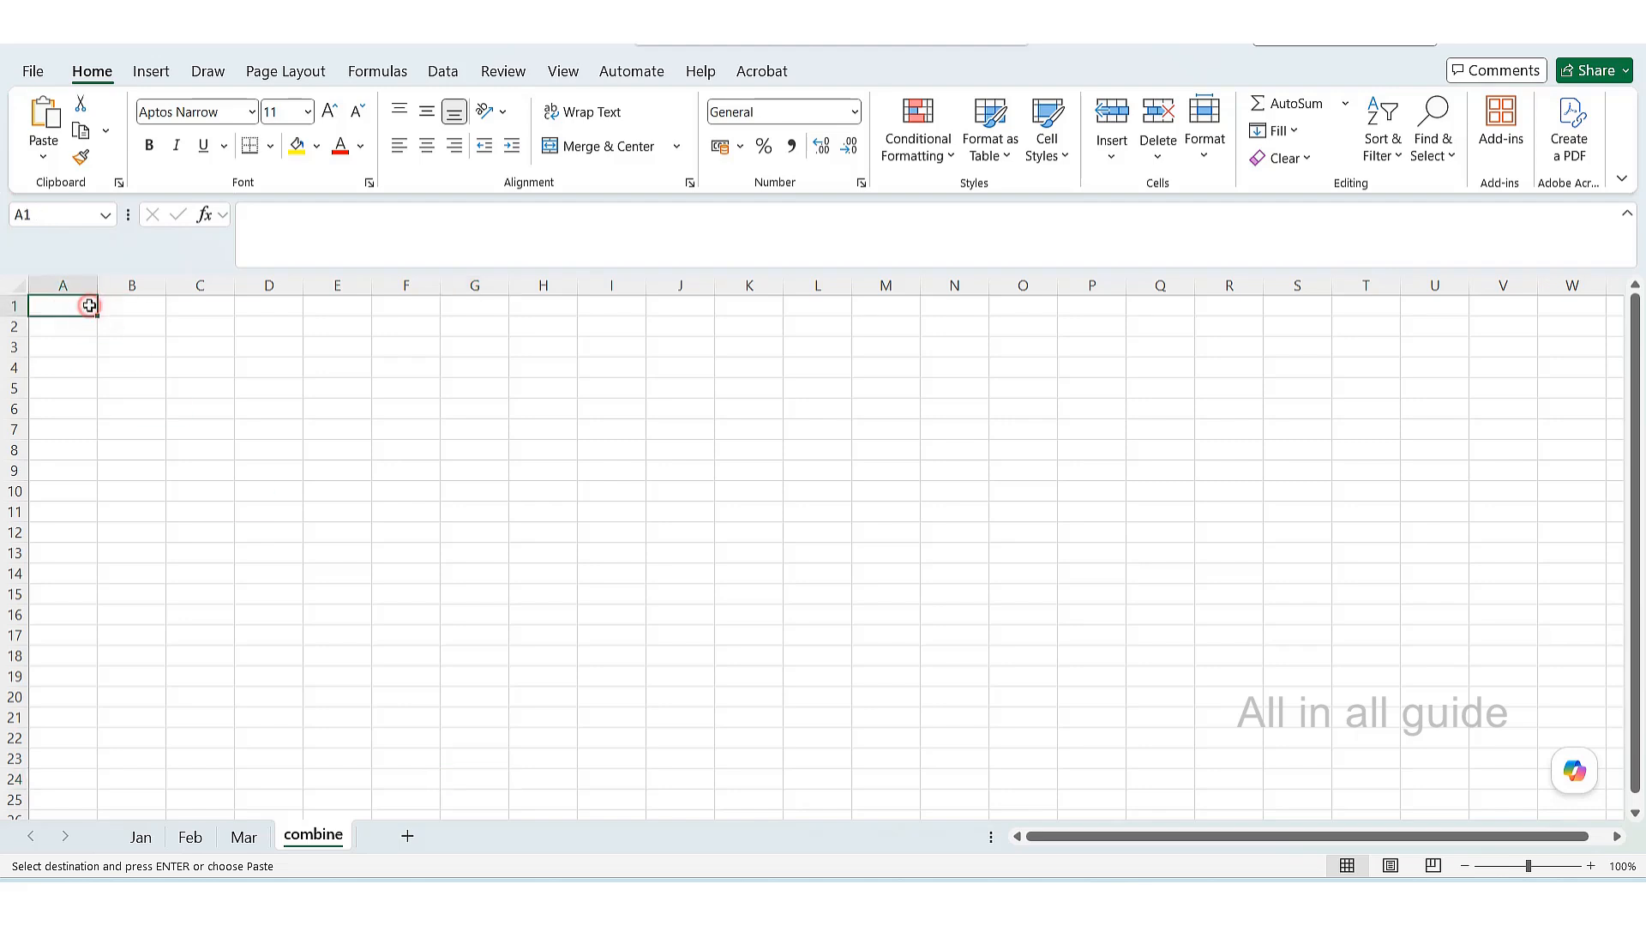
key("ctrl+v")
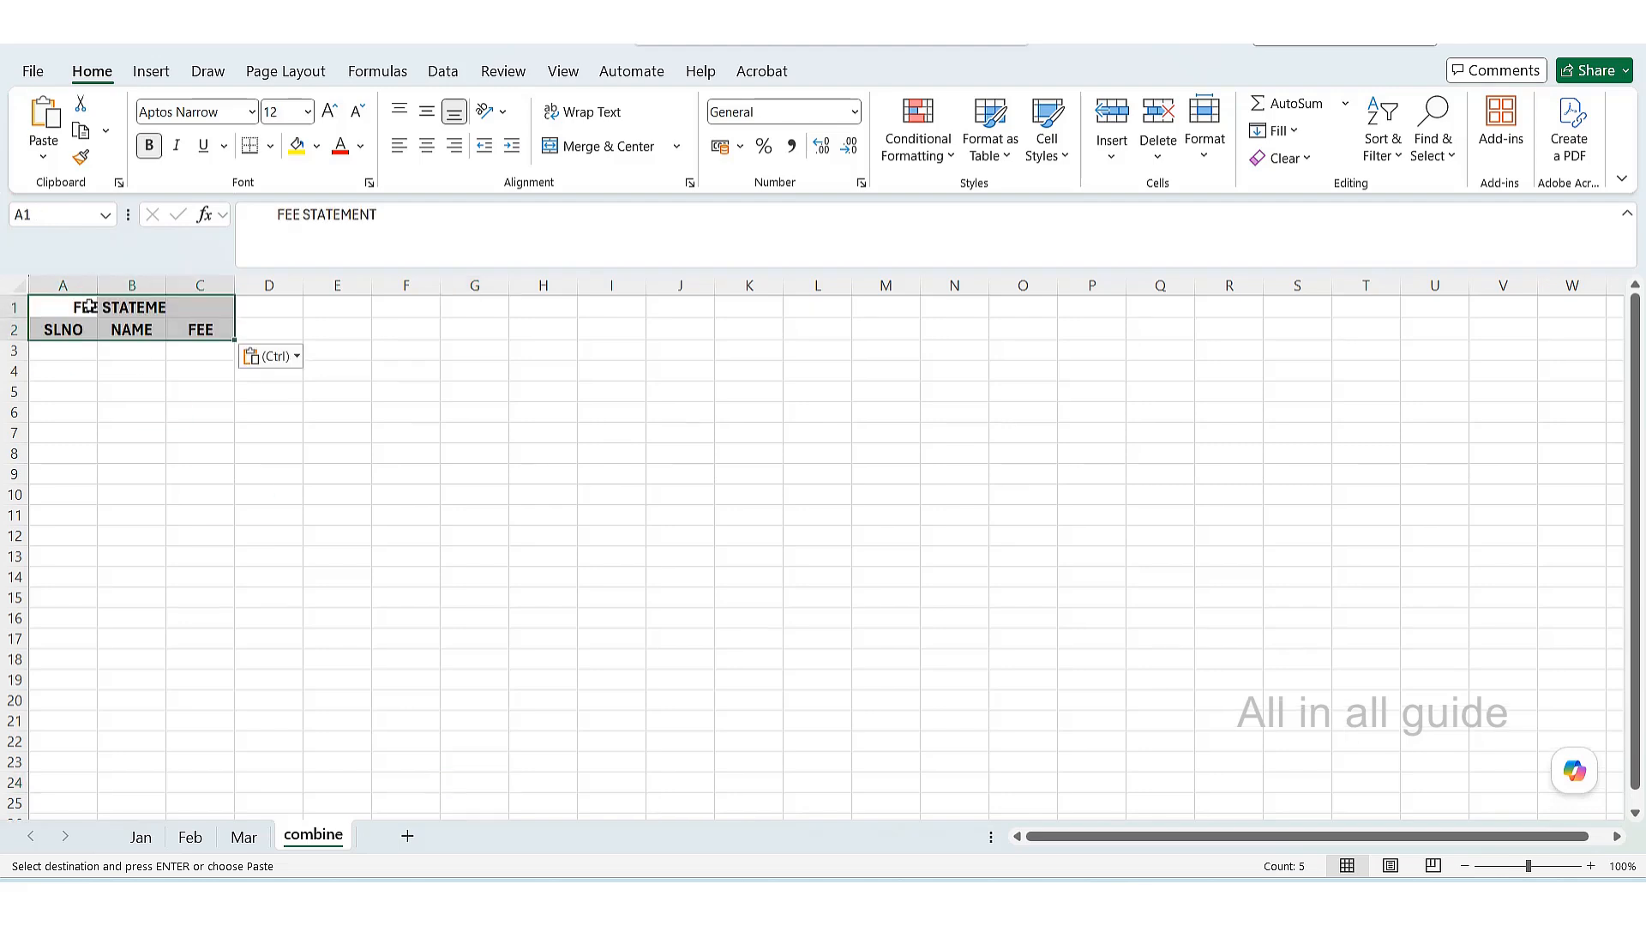
Widen column B on the combine sheet to about 10.44 to fit the FEE STATEMENT title
left_click(283, 452)
left_click(99, 592)
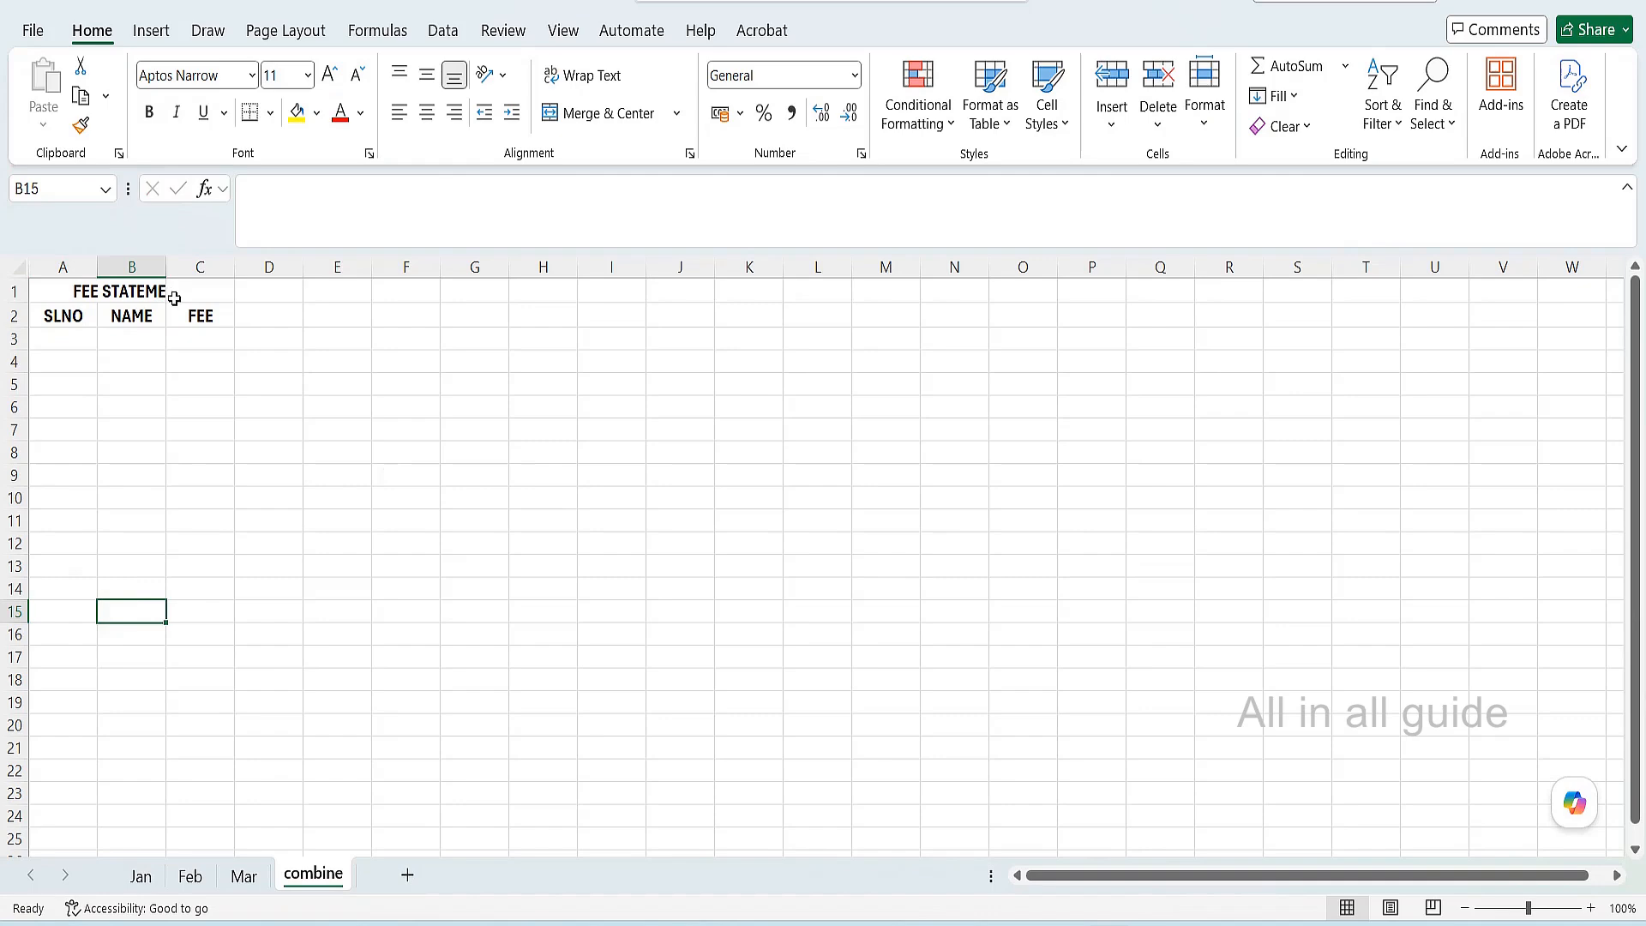
left_click_drag(163, 271, 184, 270)
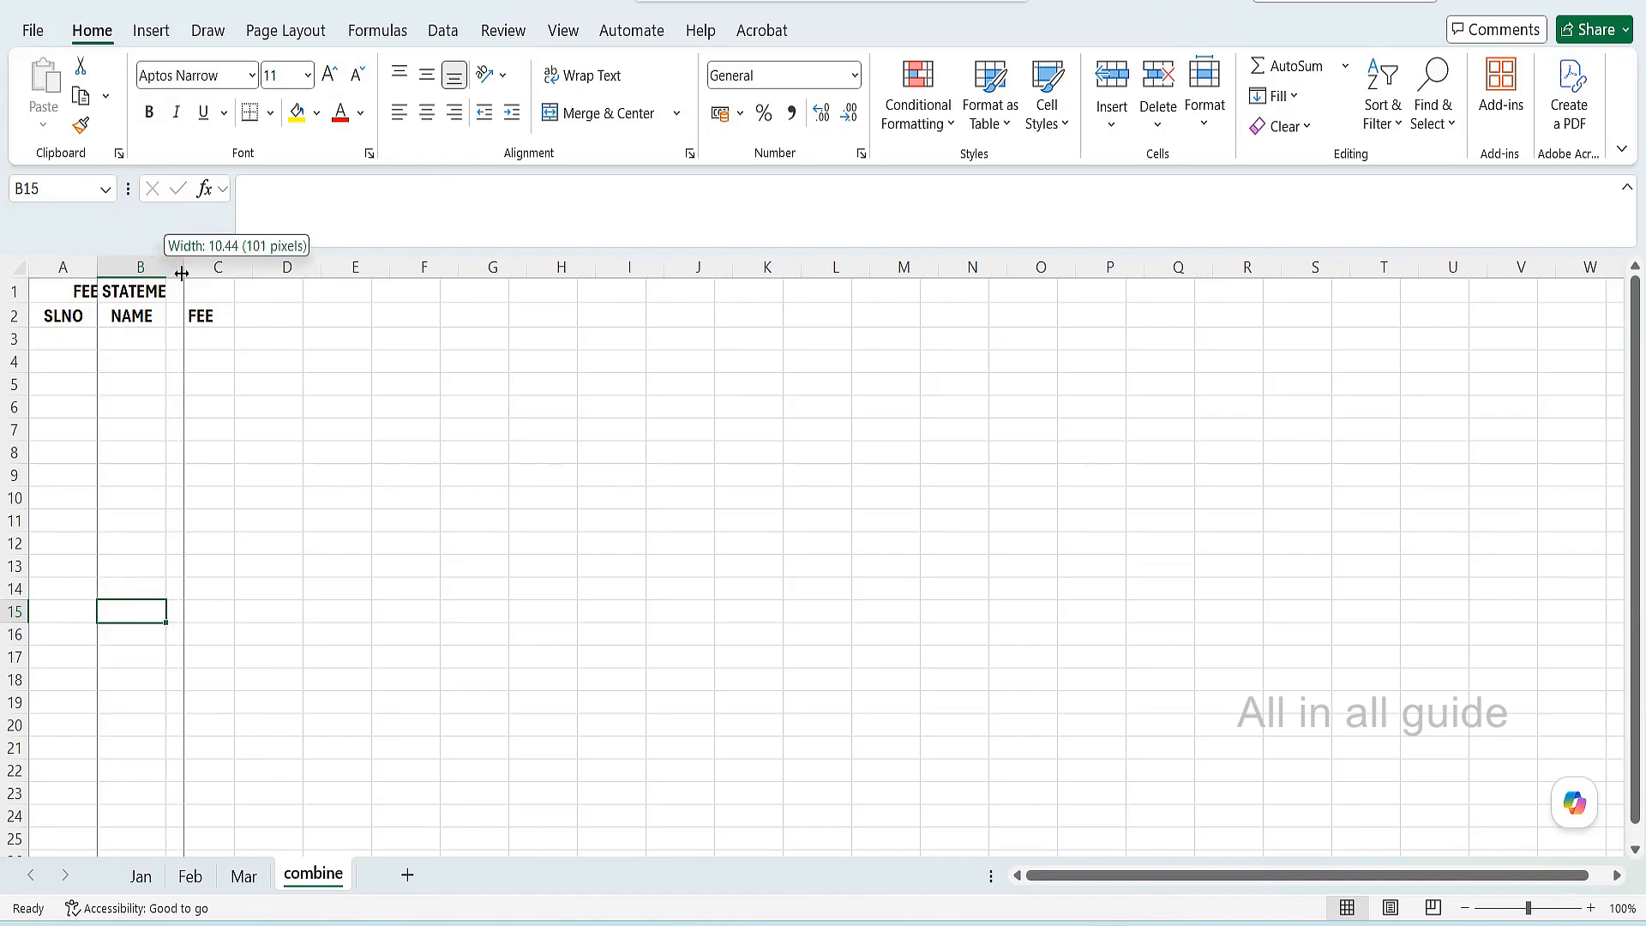
Start a VSTACK formula in cell A3 of the combine sheet with Jan!A3:C12 as its first array
left_click(59, 339)
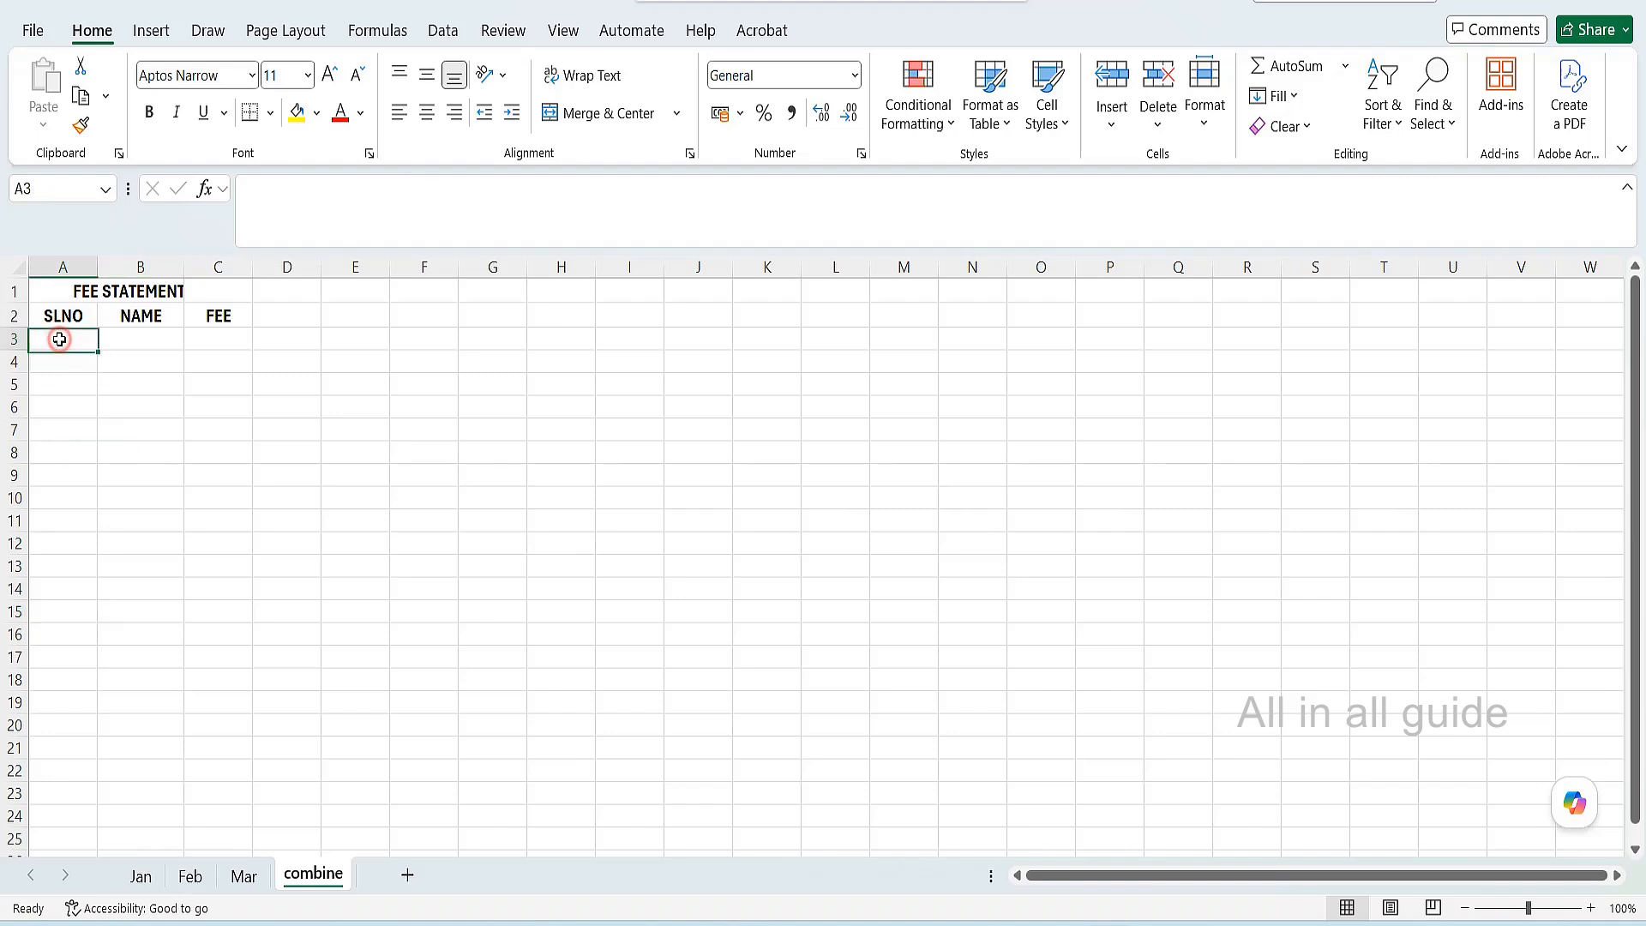
type("=")
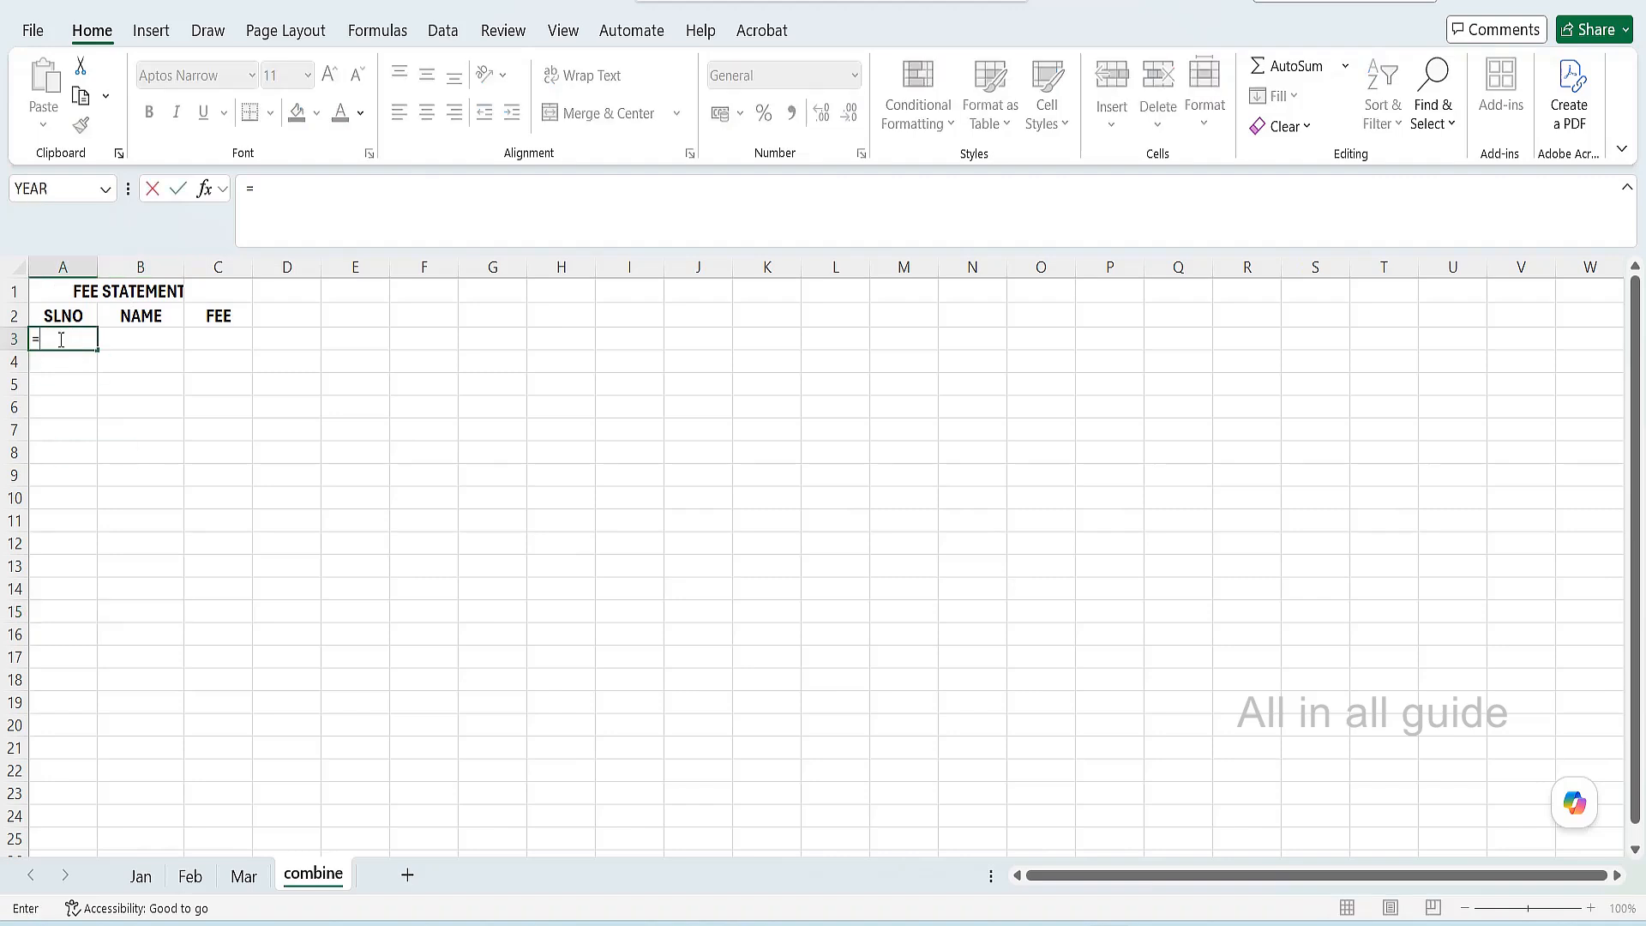
type("vstack")
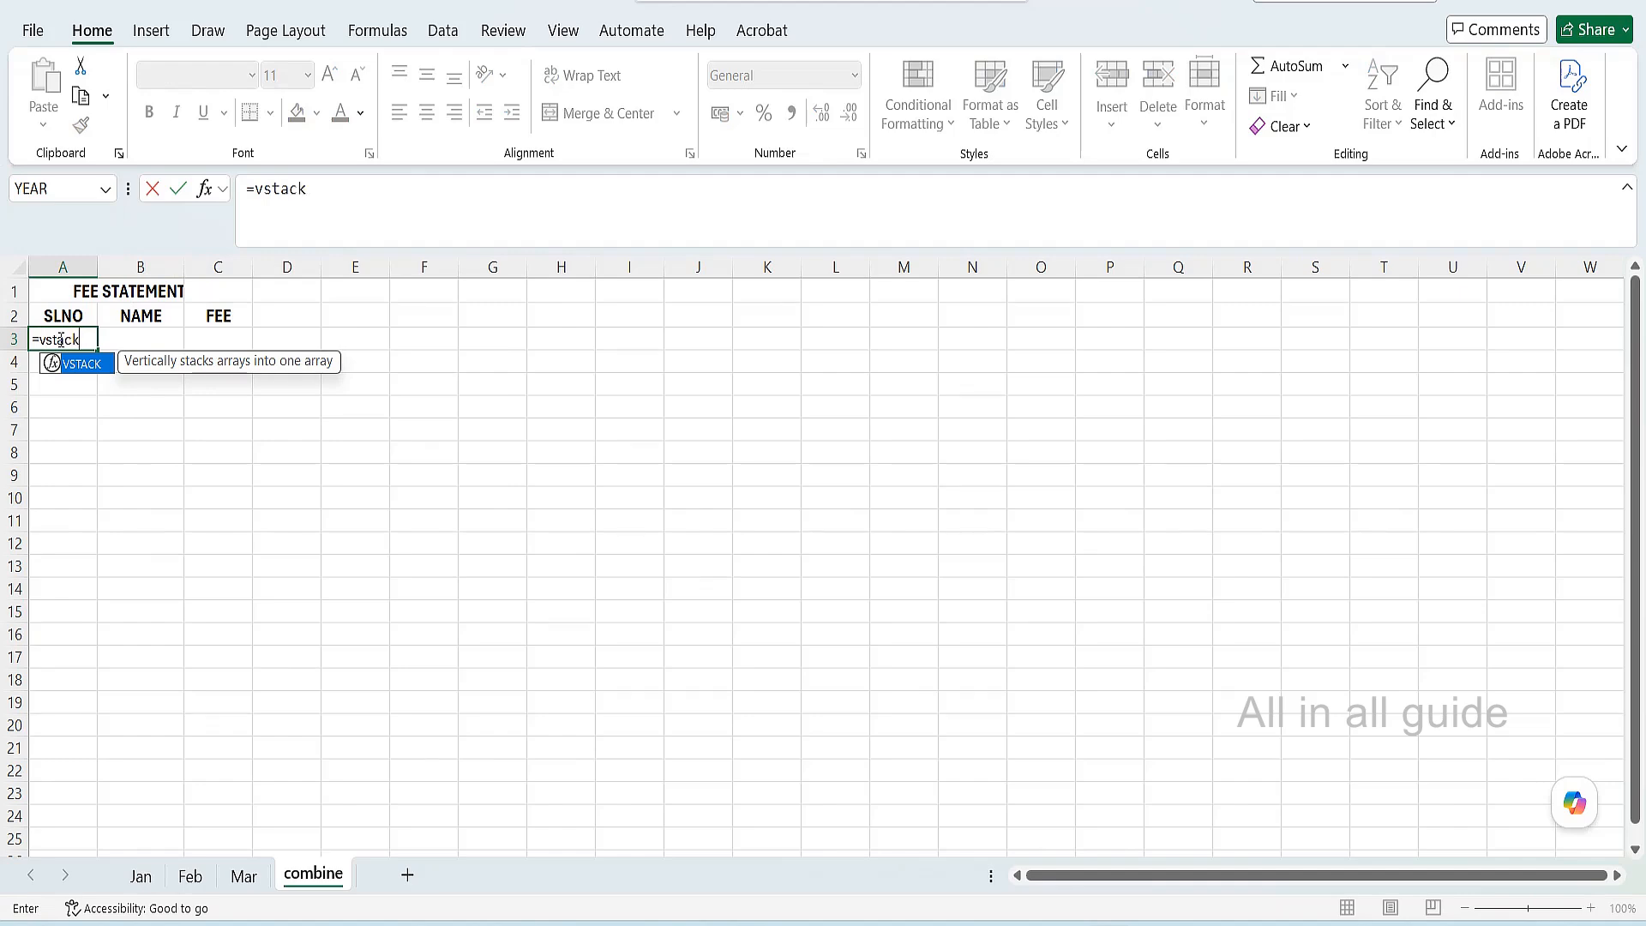
type("(")
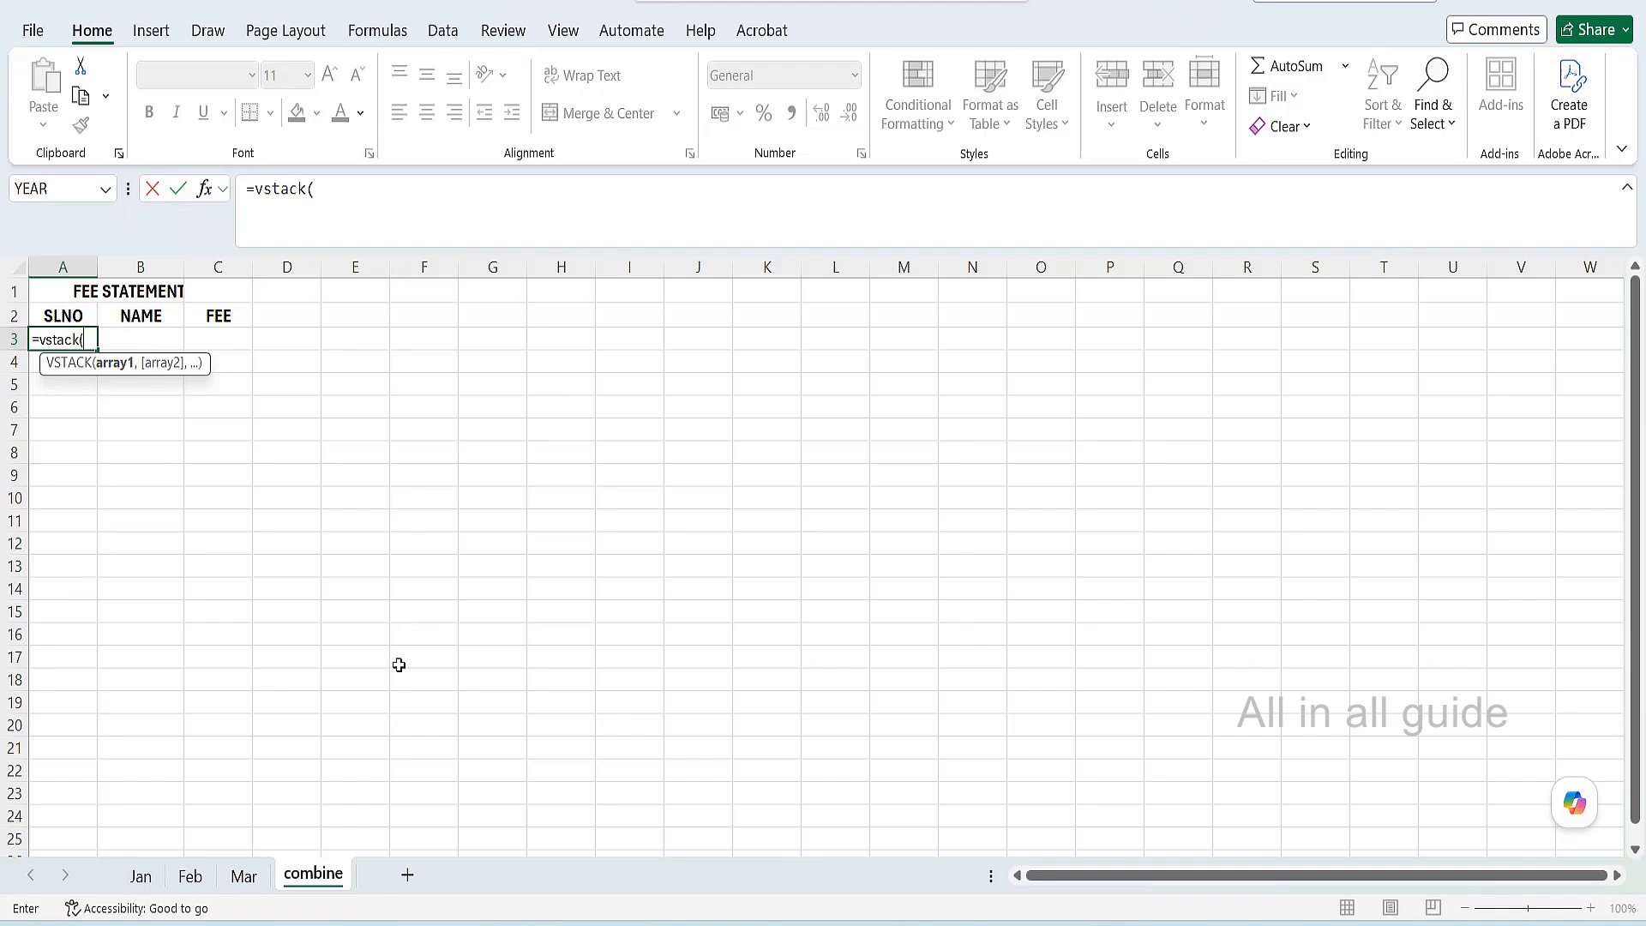
left_click(142, 877)
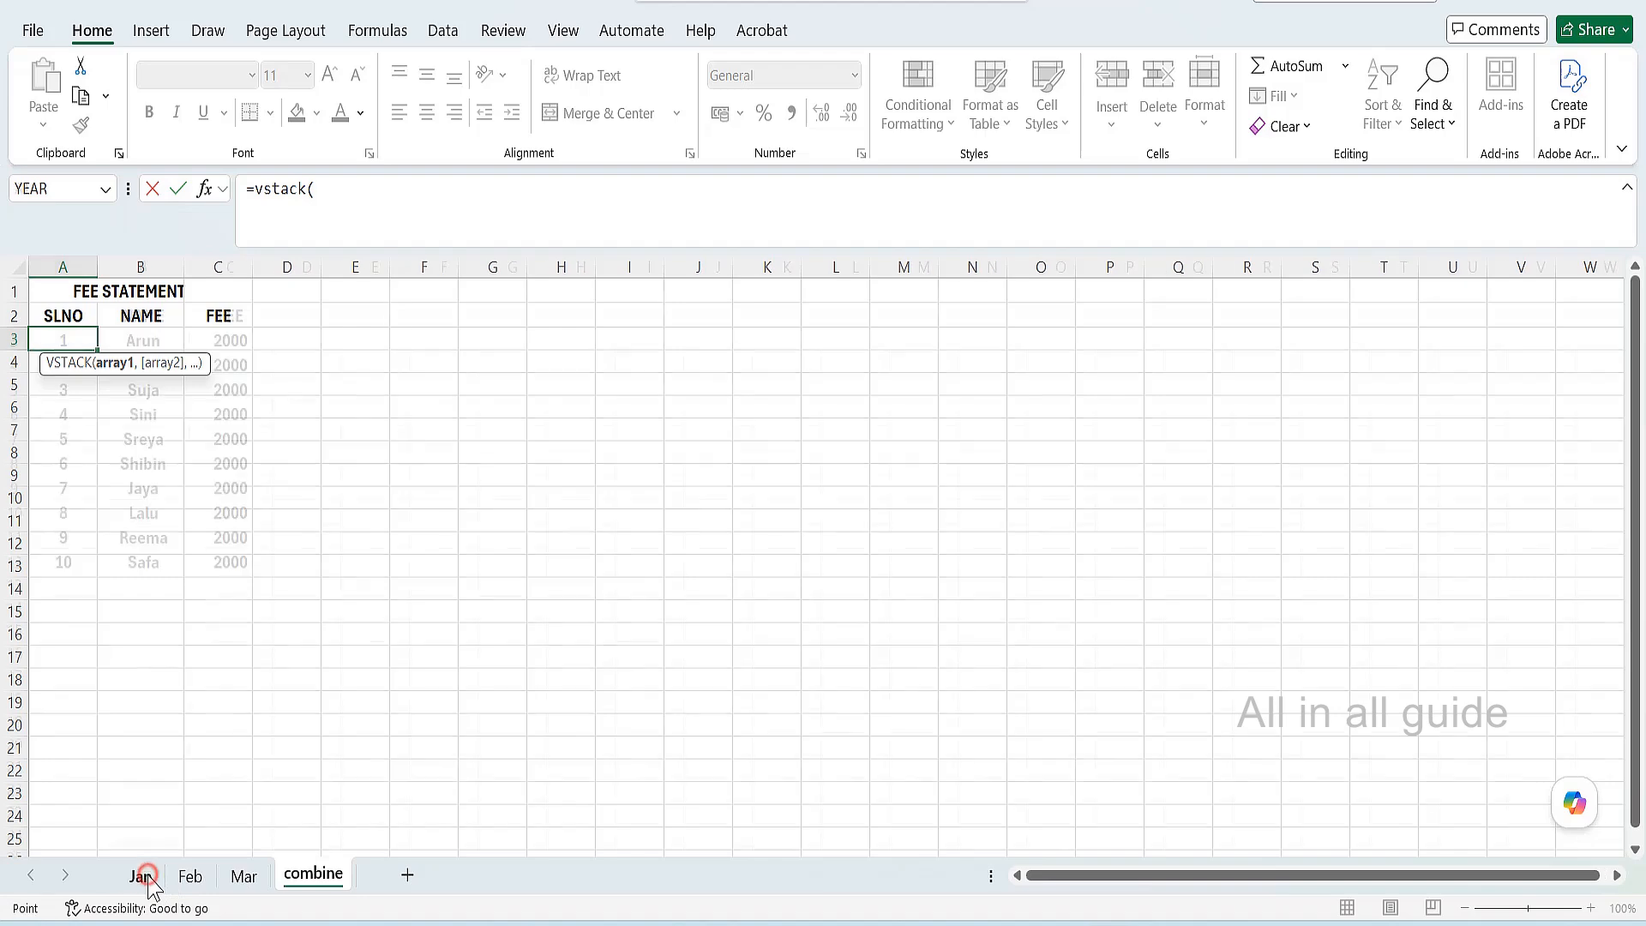
left_click_drag(52, 338, 209, 555)
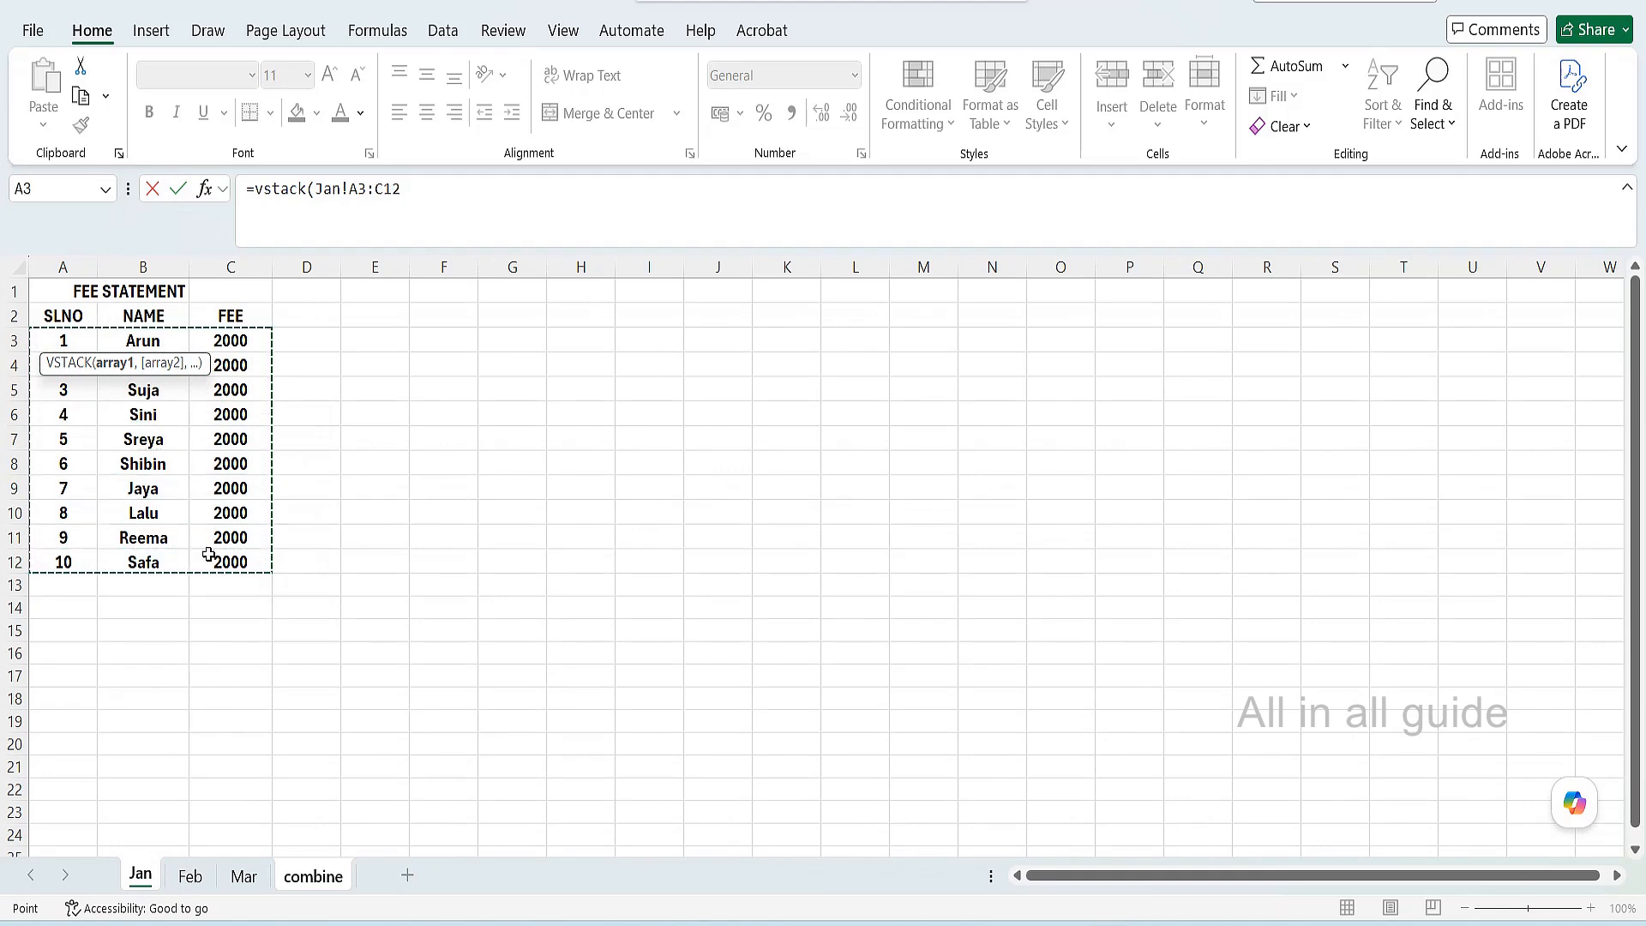
Add Feb!A3:C12 and Mar!A3:C12 as further arrays and complete the VSTACK formula
left_click(403, 188)
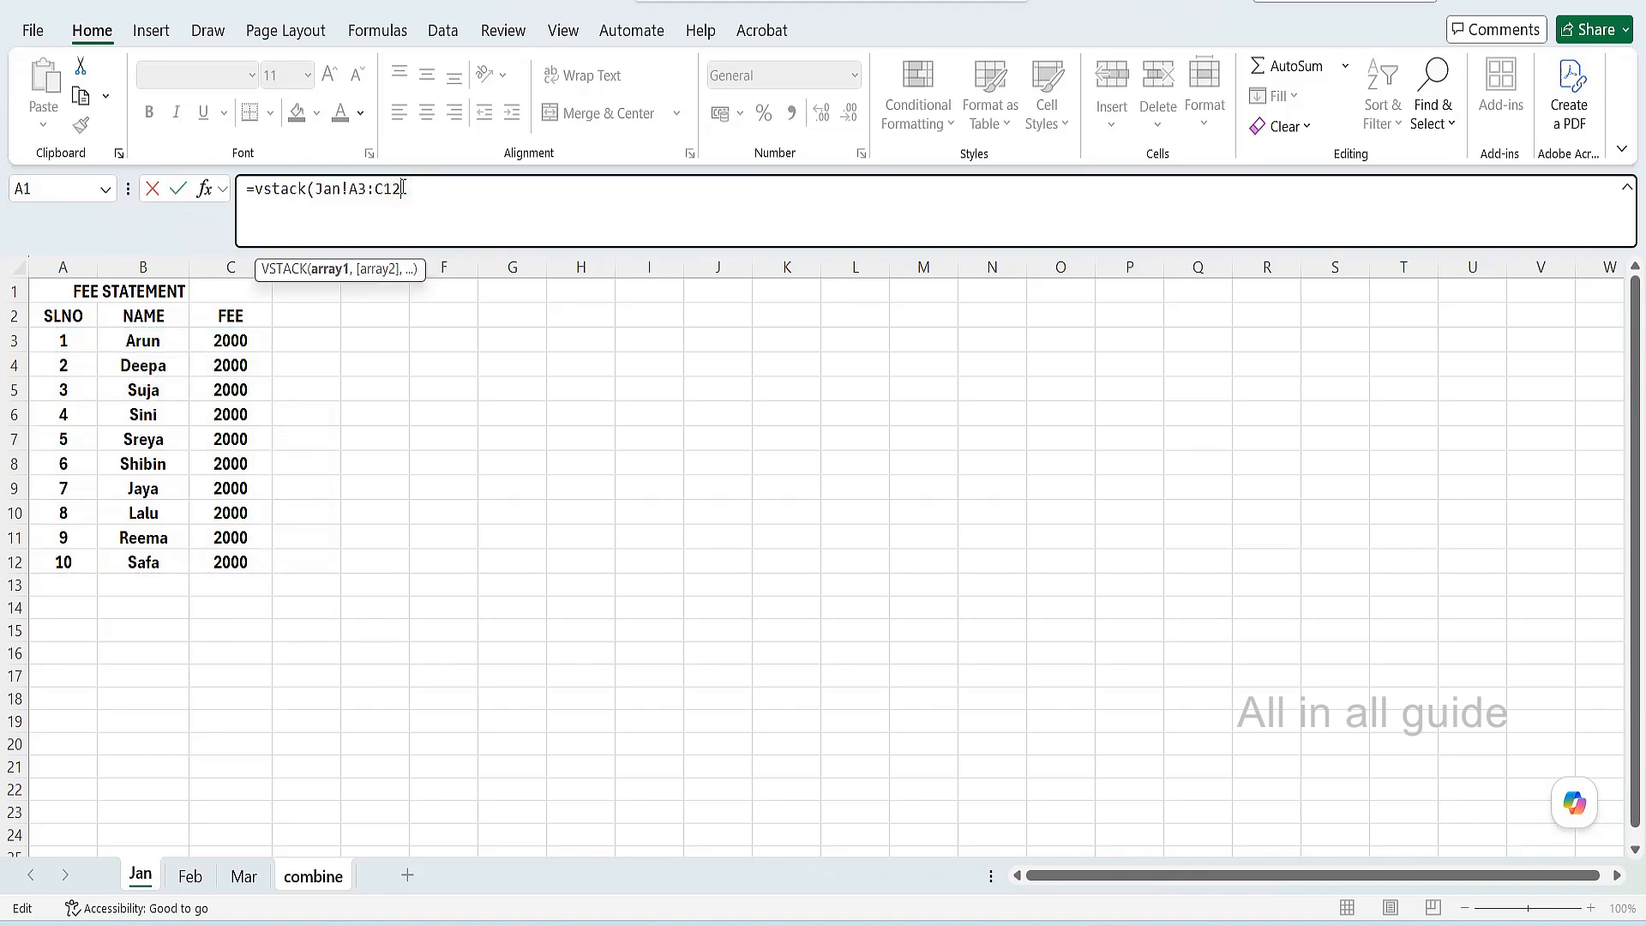
type(",")
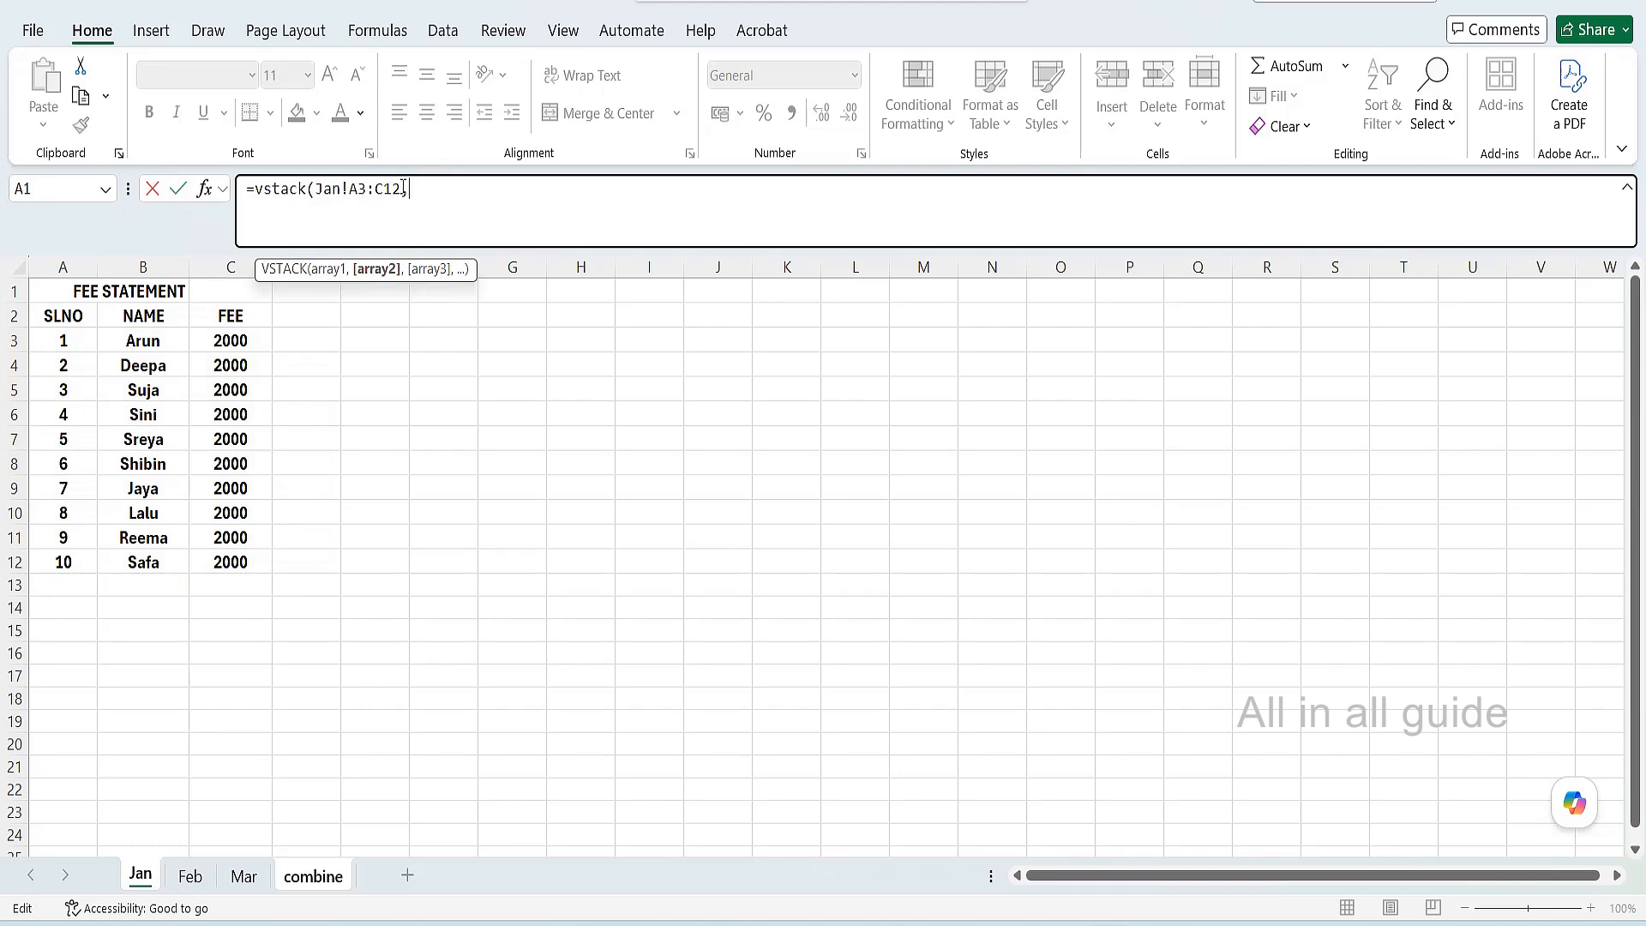
left_click(191, 874)
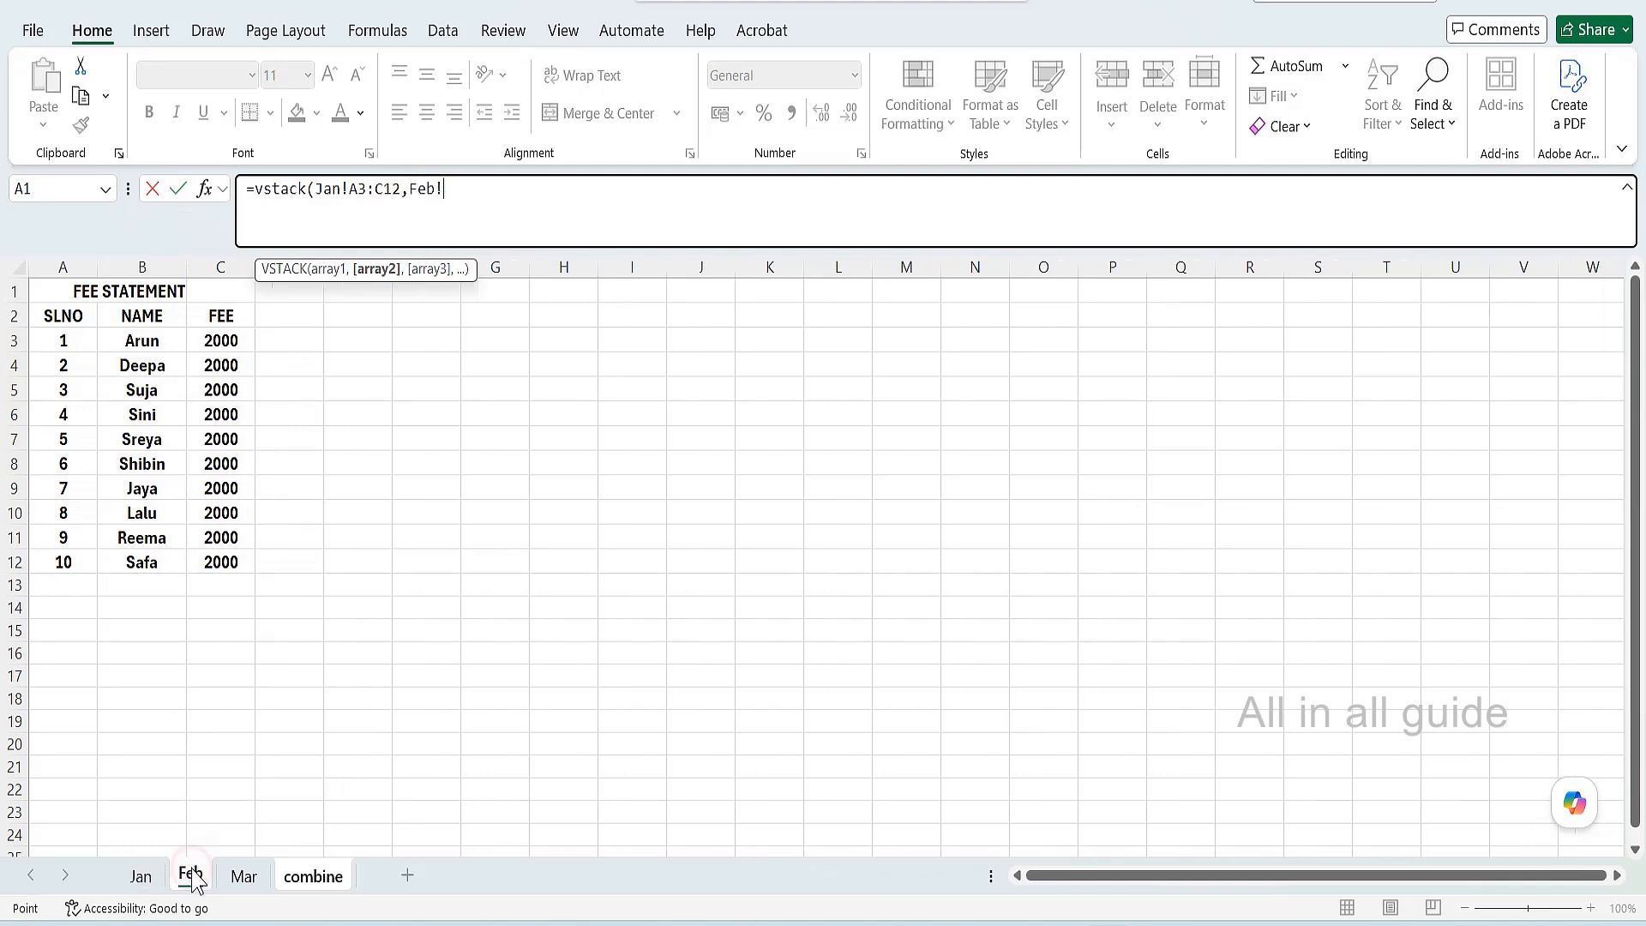
left_click_drag(63, 343, 221, 537)
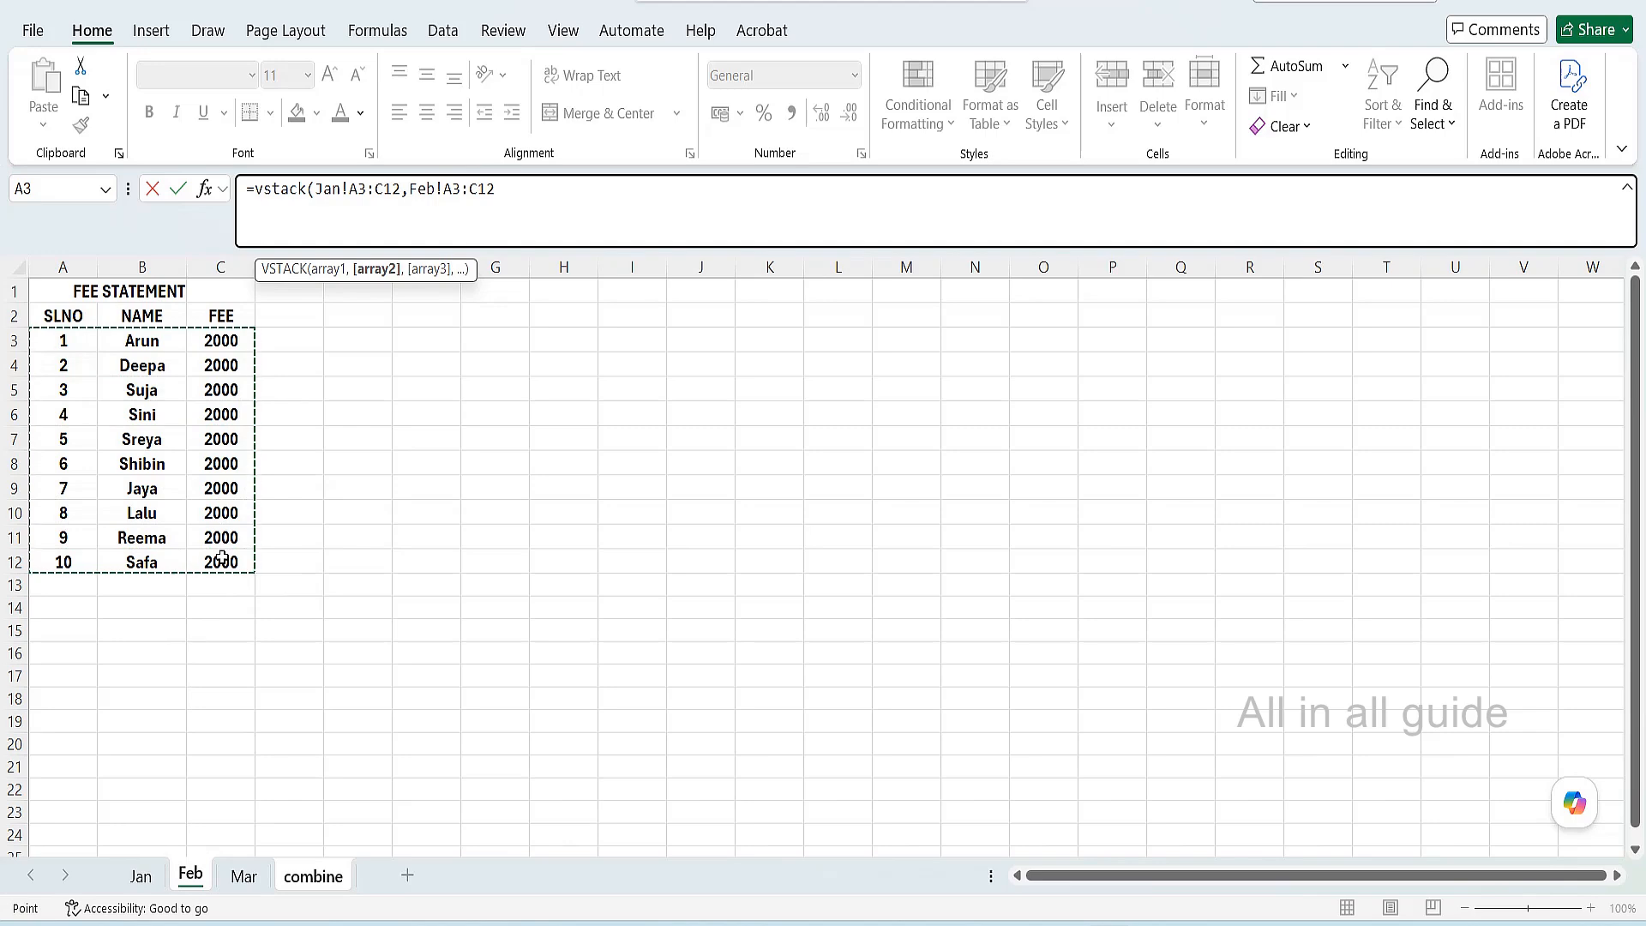
type(",")
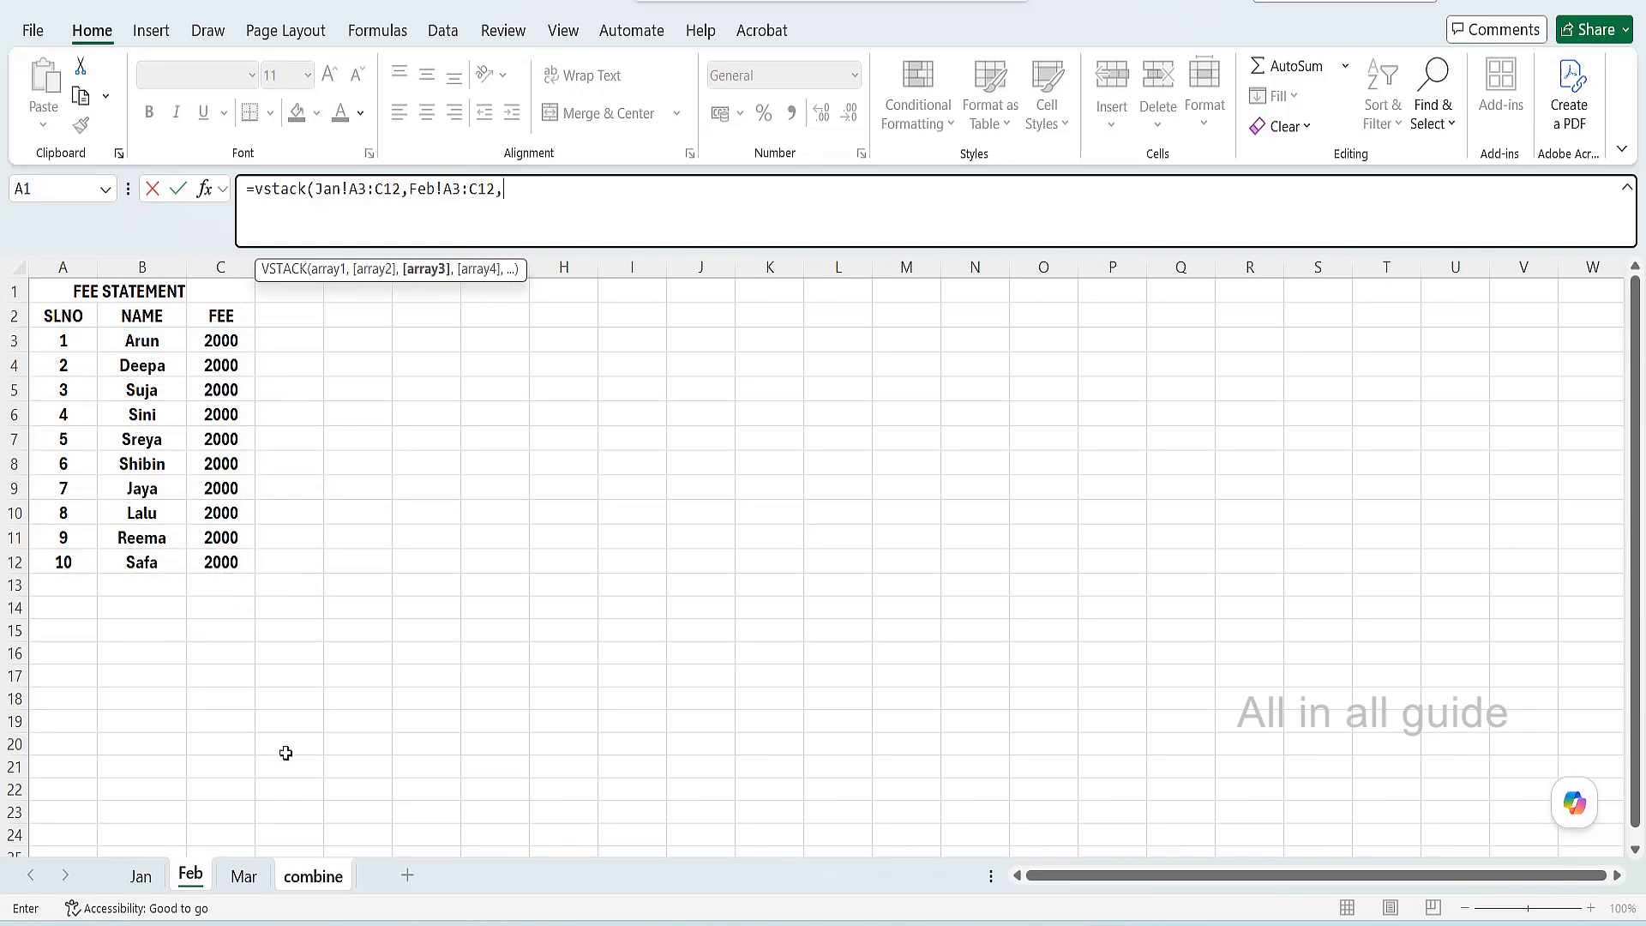
left_click(244, 876)
mouse_move(60, 340)
left_mouse_down()
mouse_move(215, 501)
mouse_move(229, 570)
left_mouse_up()
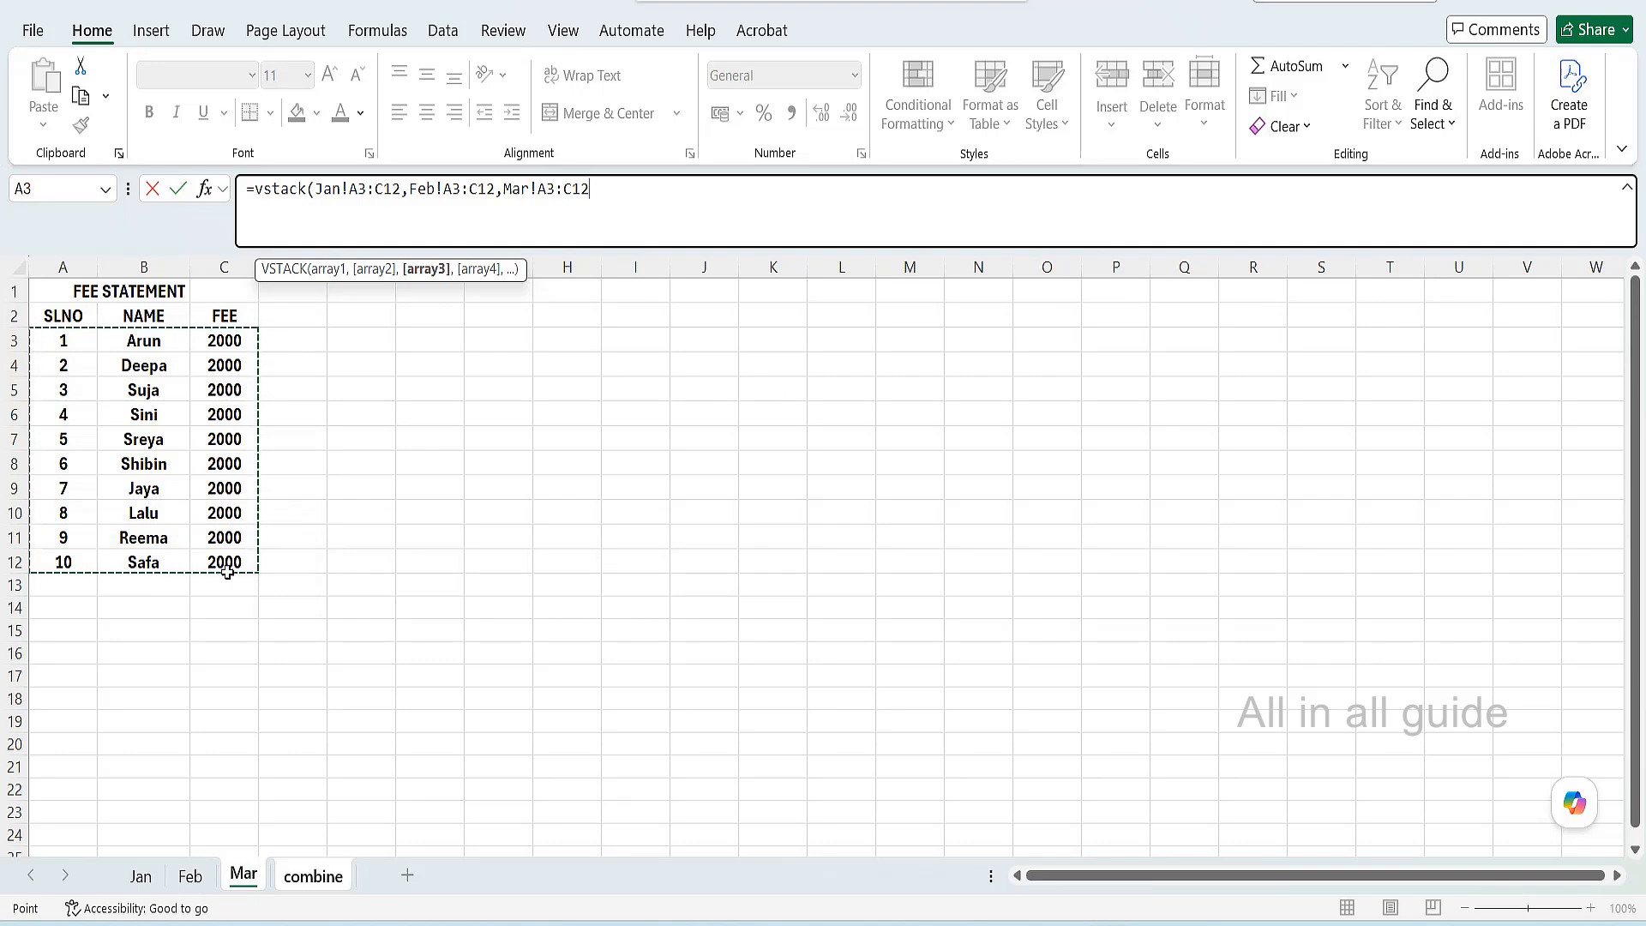
type(")")
key("Return")
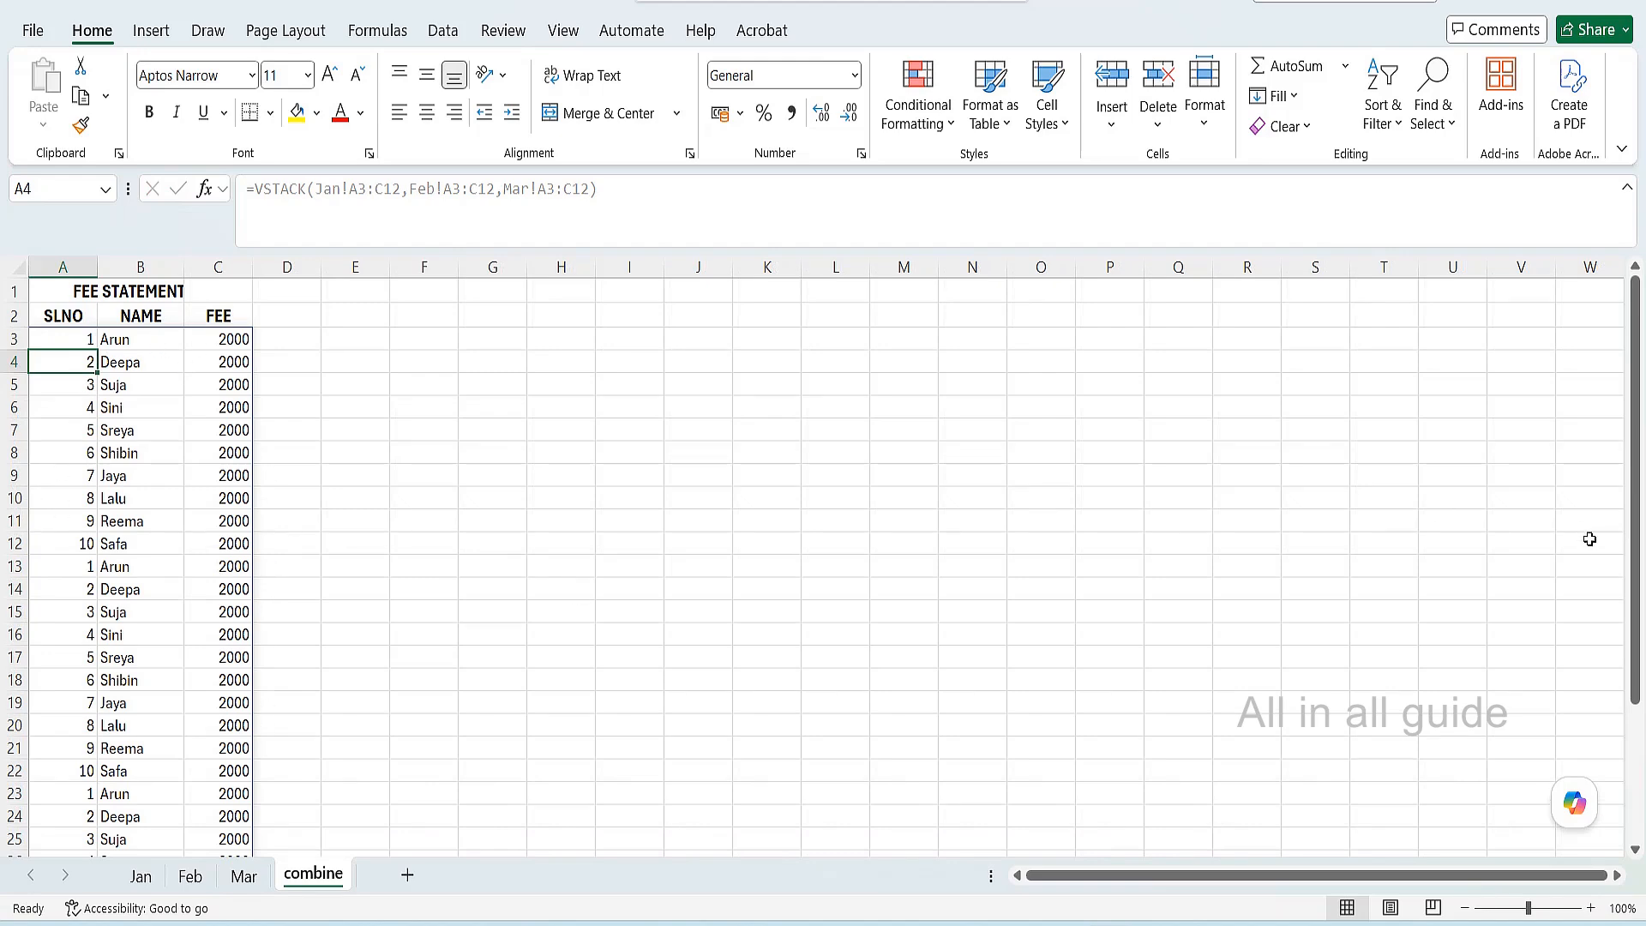
Check the stacked monthly records on the combine sheet, then undo the VSTACK formula
scroll(1567, 455, "down", 1)
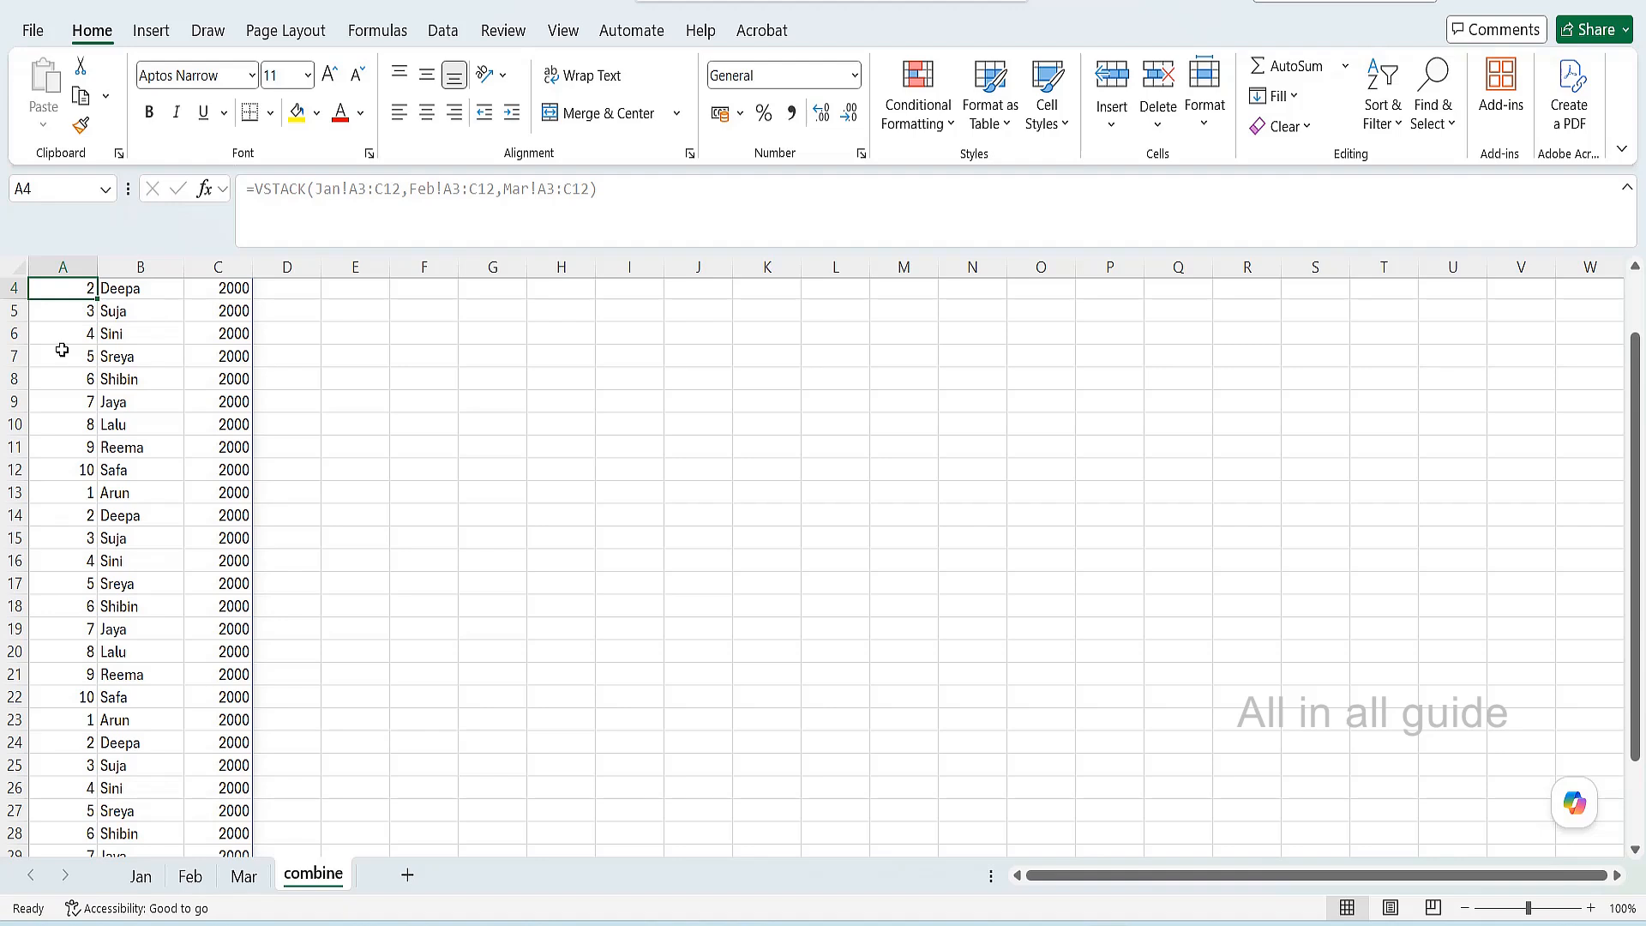
left_click_drag(66, 474, 202, 684)
left_click_drag(86, 718, 220, 854)
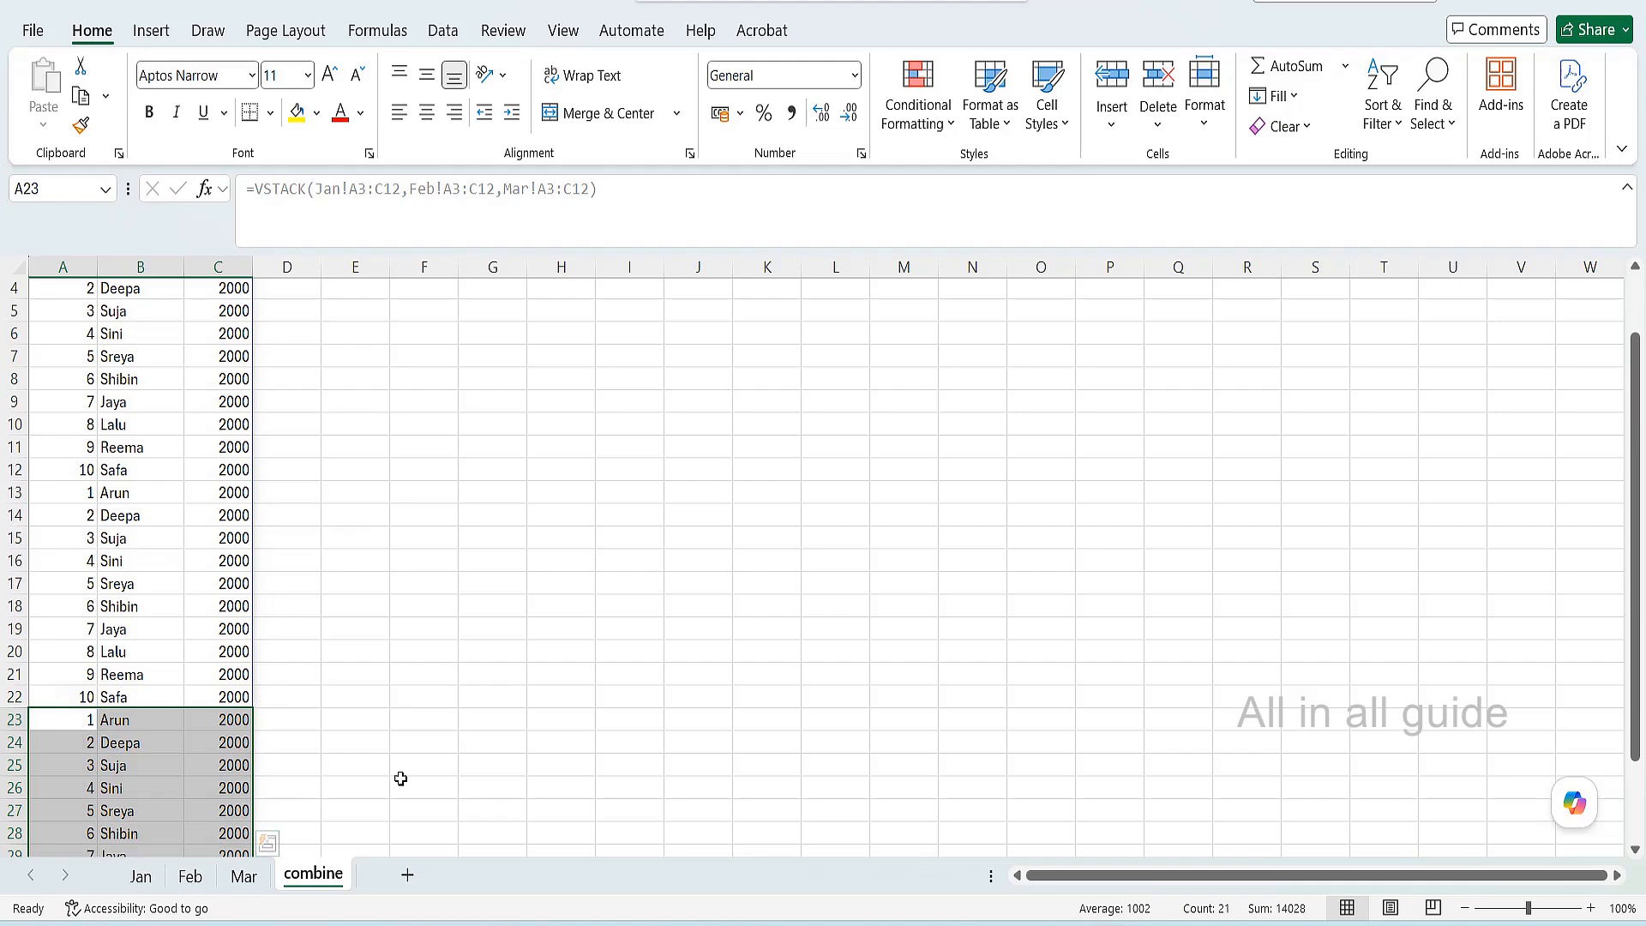
left_click(309, 729)
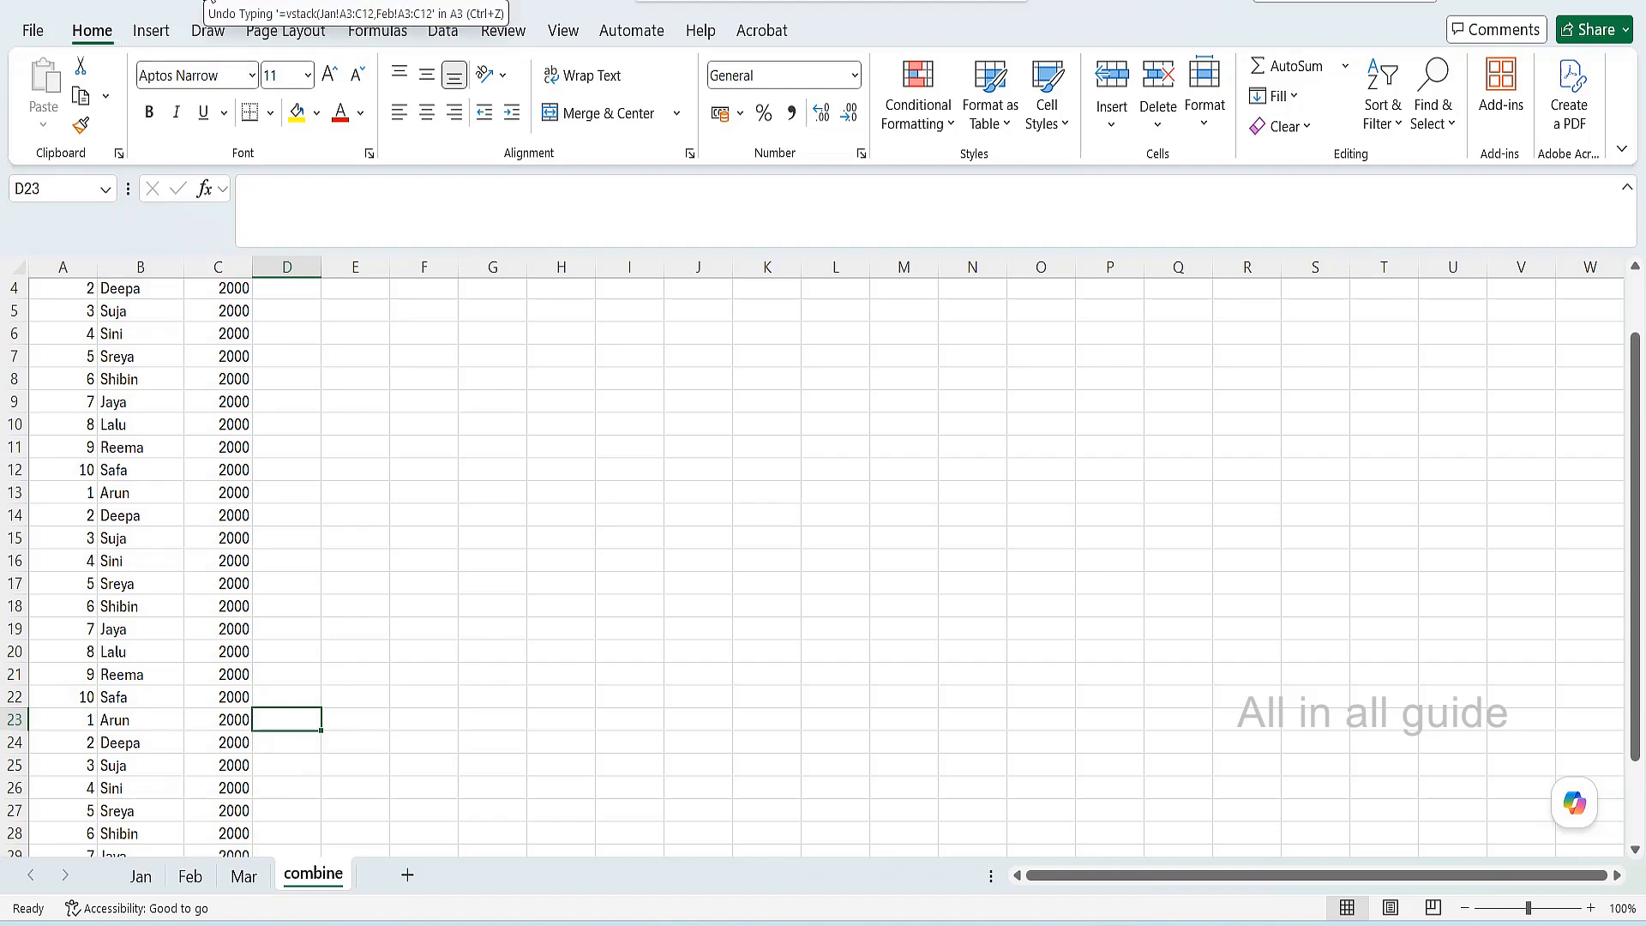
left_click(209, 0)
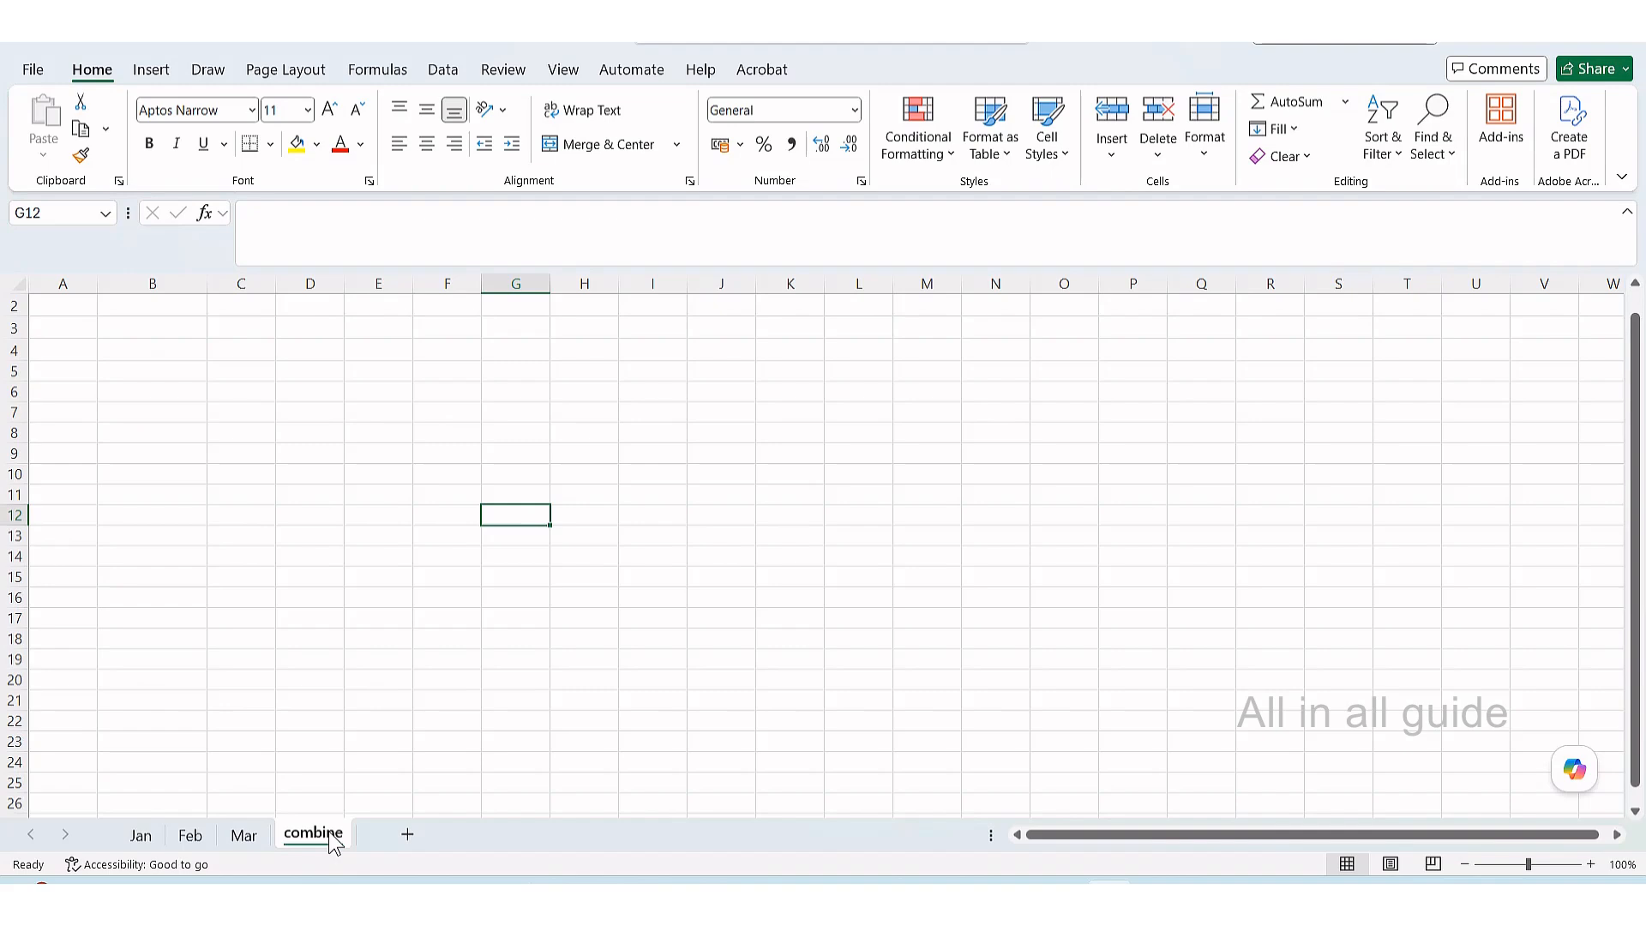
Copy the fee title and header rows A1:C2 from the Mar sheet to A2 on the combine sheet and slightly widen column A
left_click(78, 307)
left_click(246, 836)
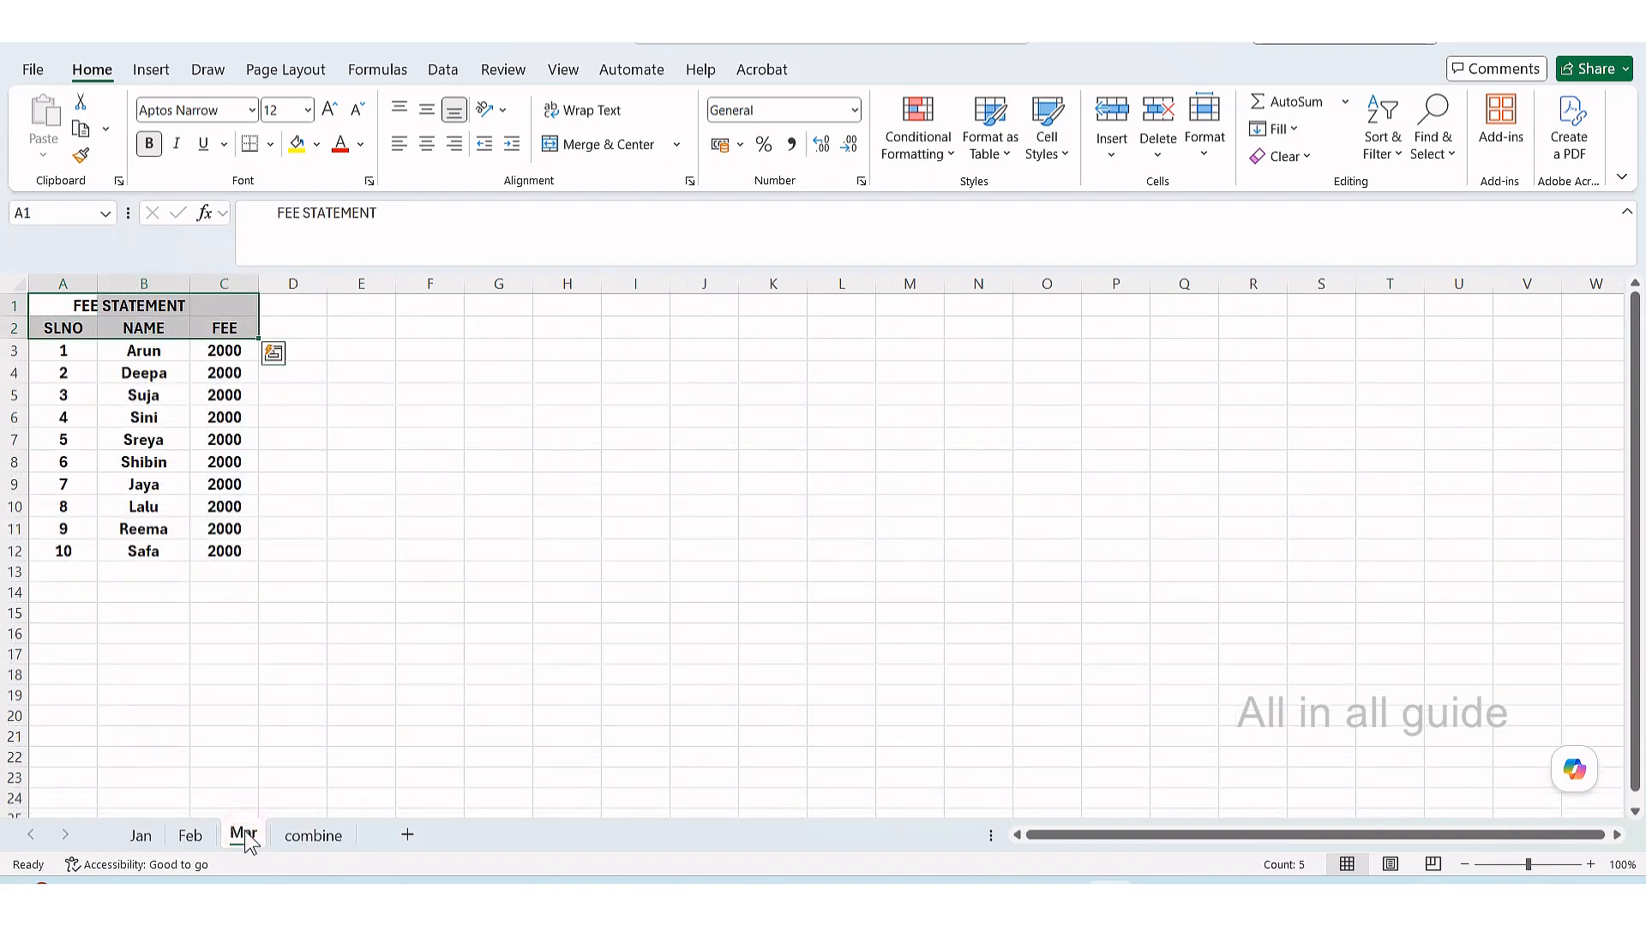
left_click(399, 504)
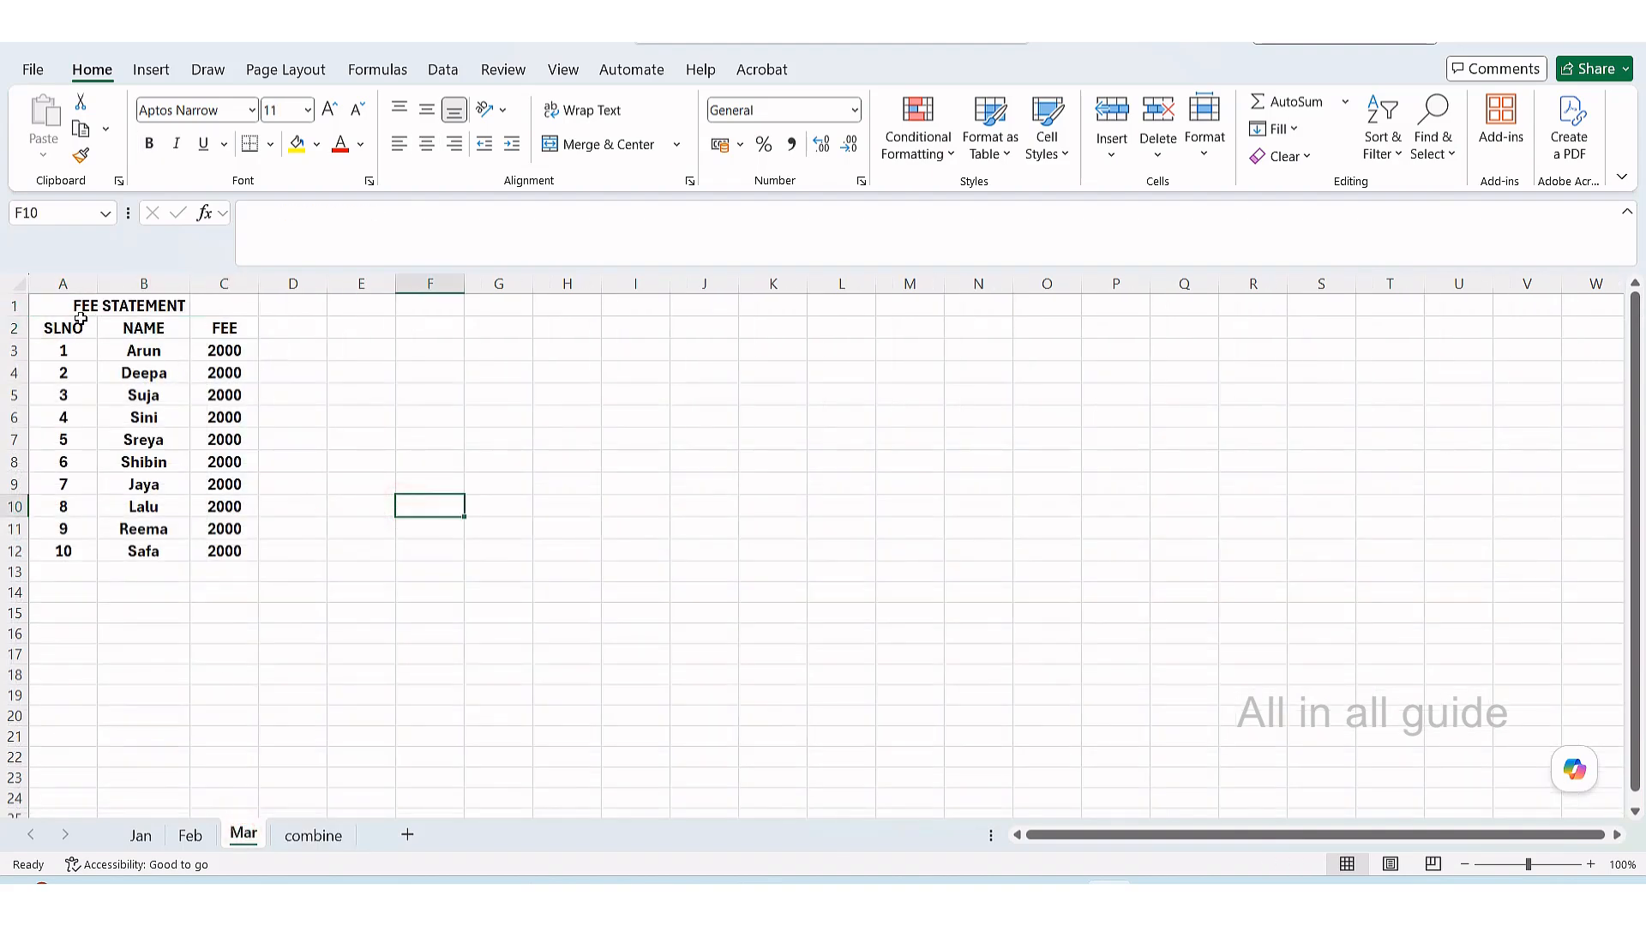
left_click_drag(76, 307, 204, 331)
key("ctrl+c")
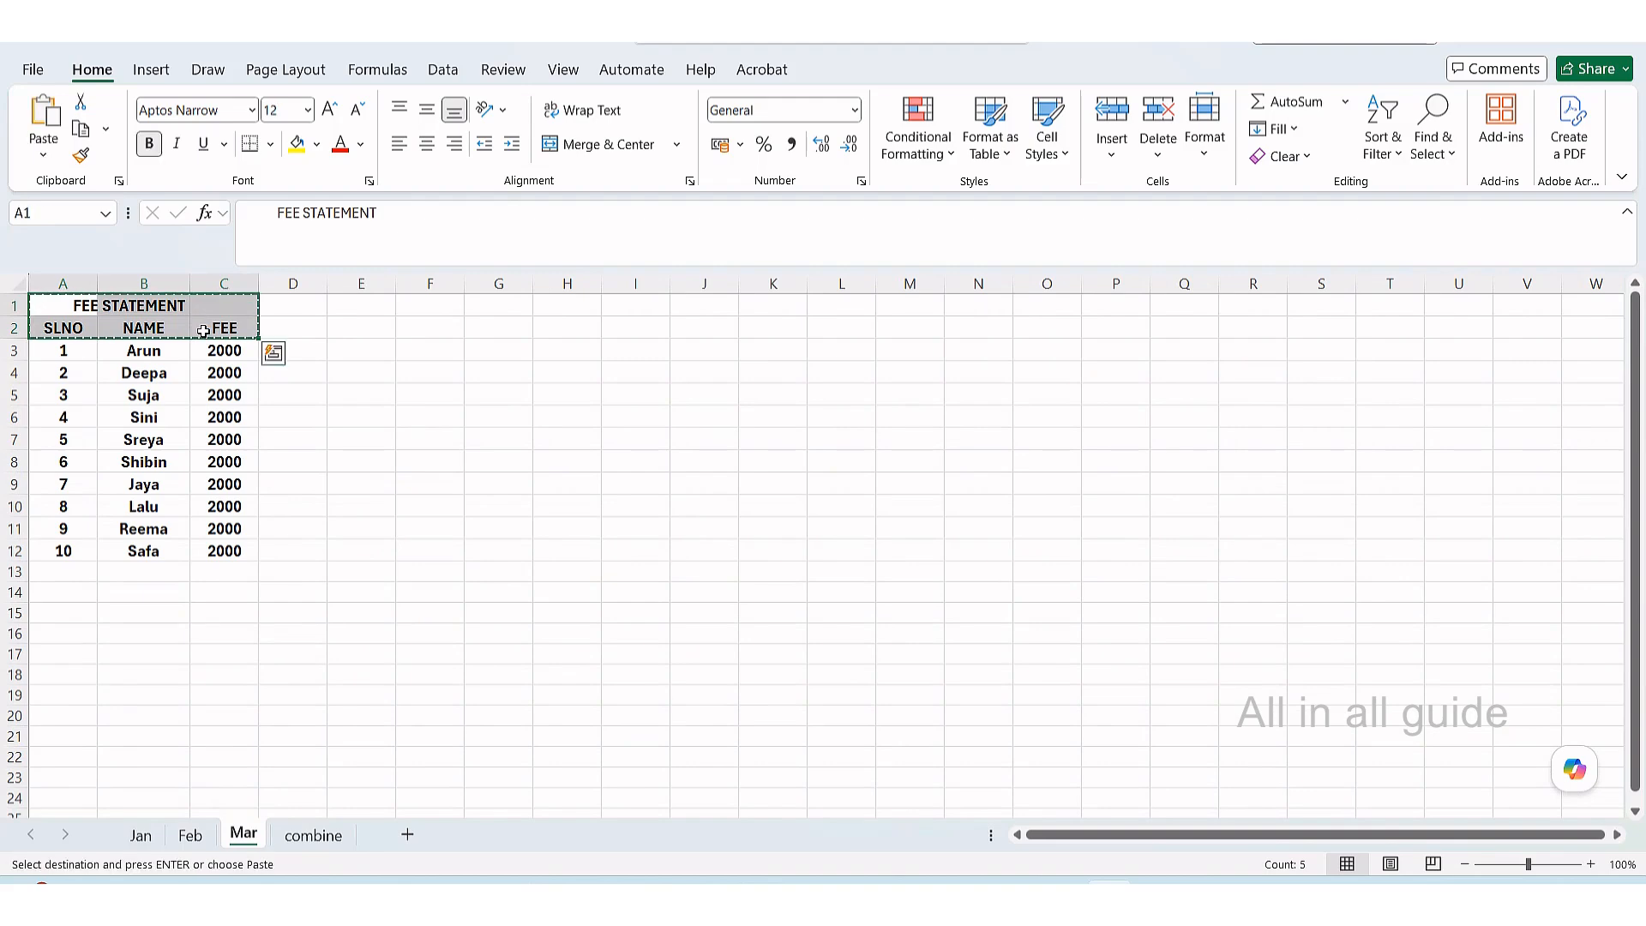
left_click(315, 835)
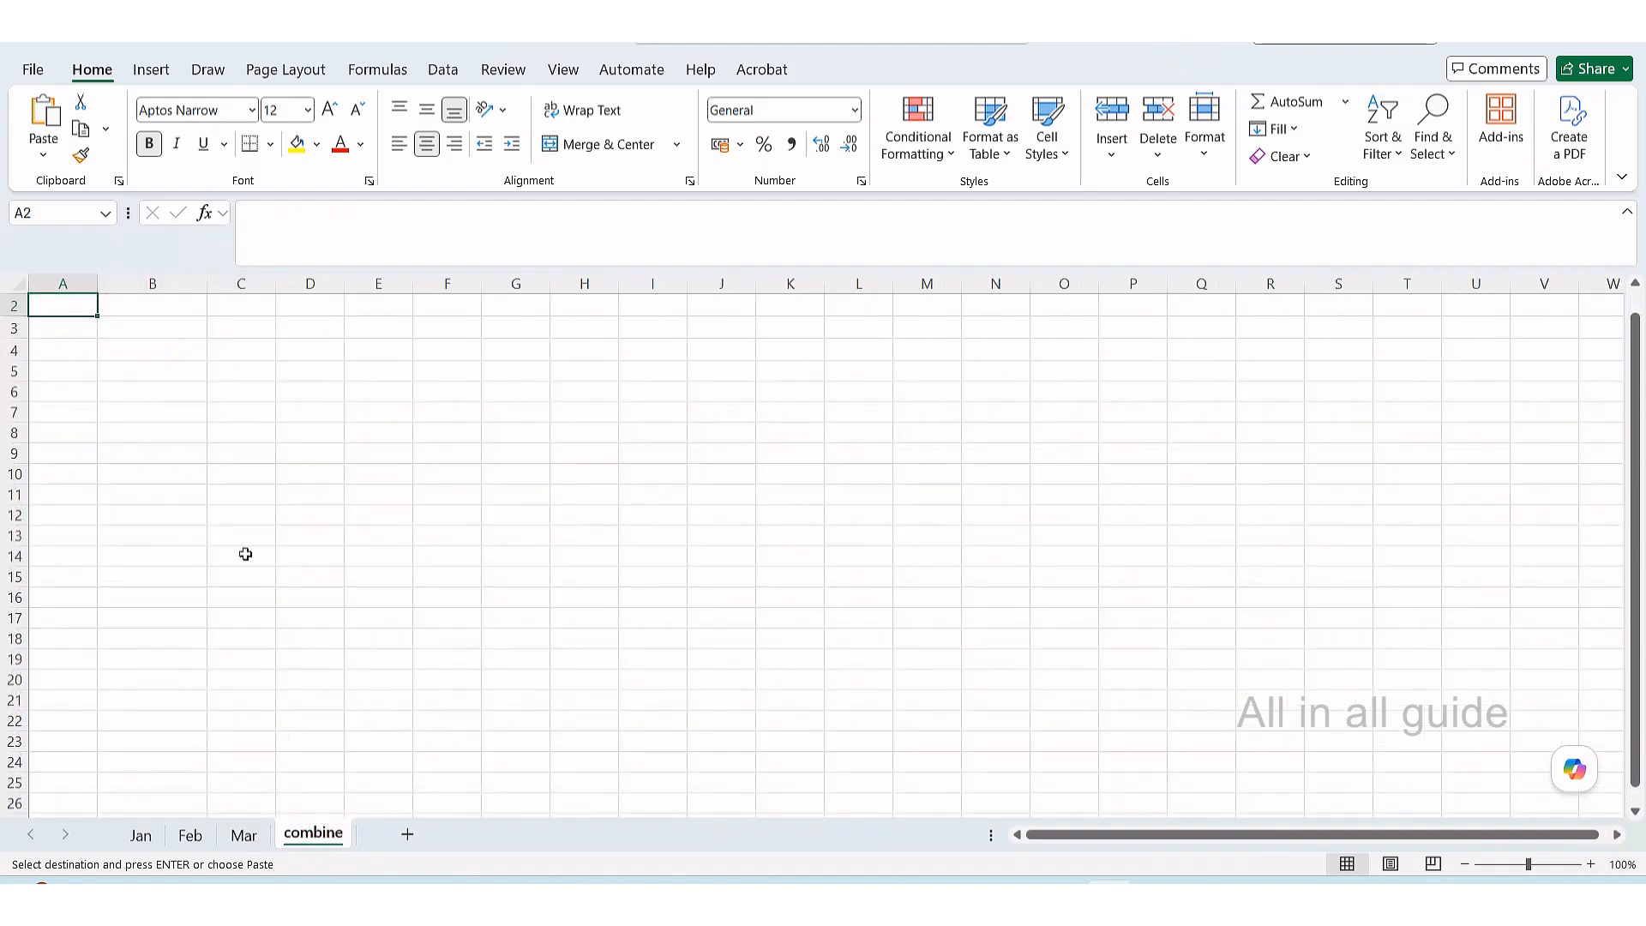
key("ctrl+v")
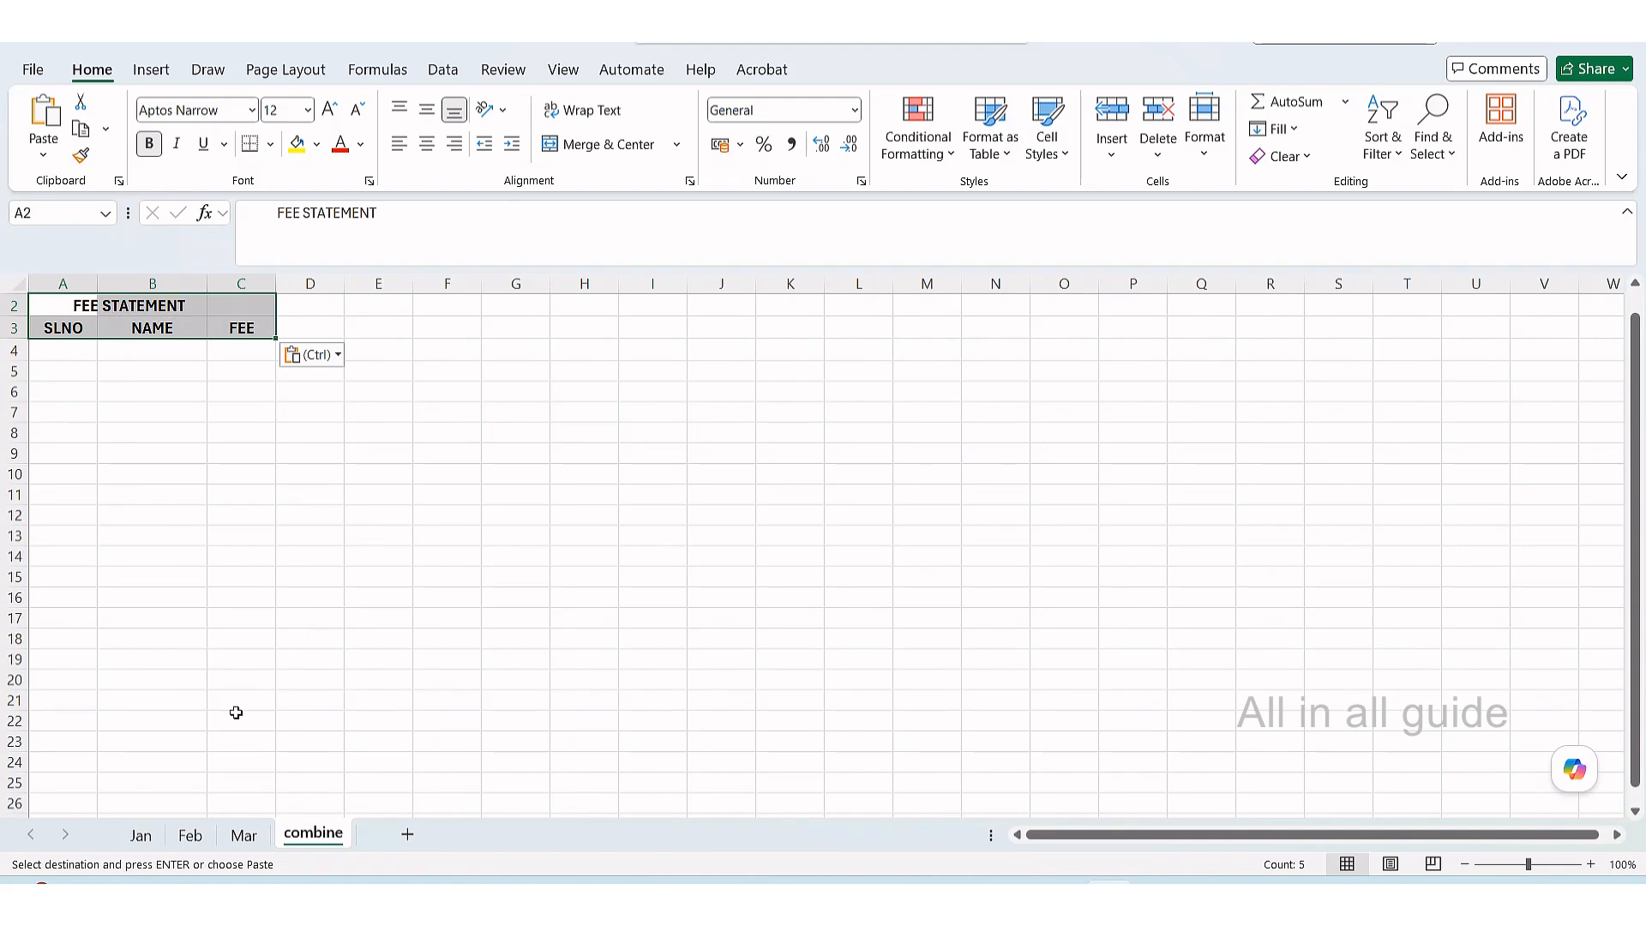
left_click(368, 479)
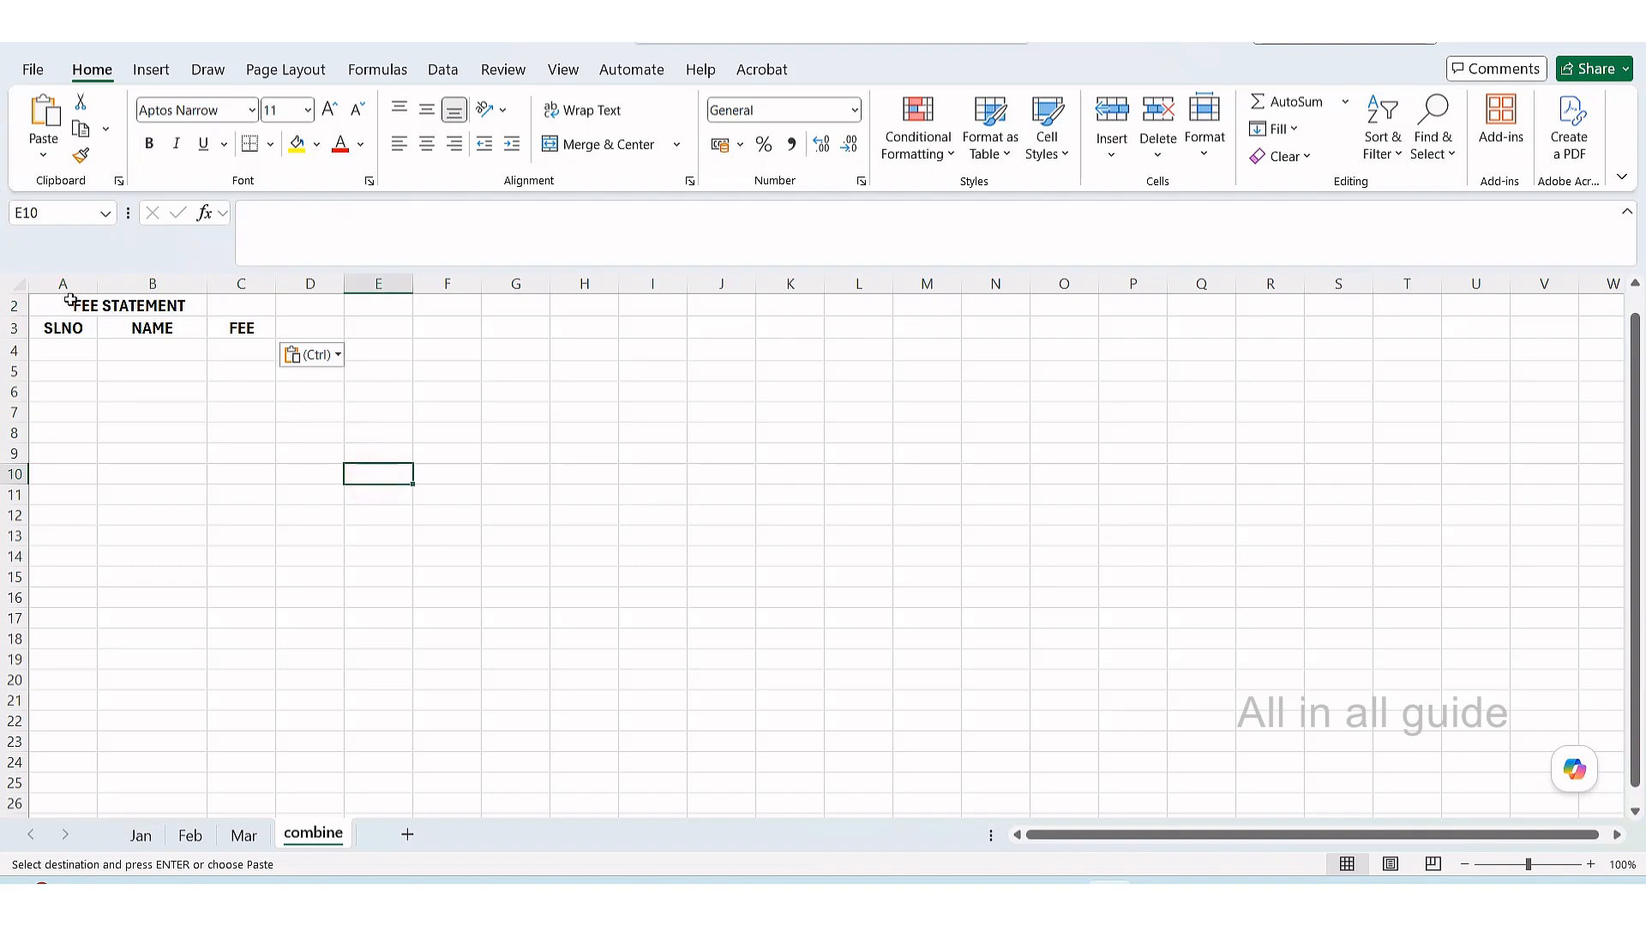
left_click_drag(102, 285, 107, 285)
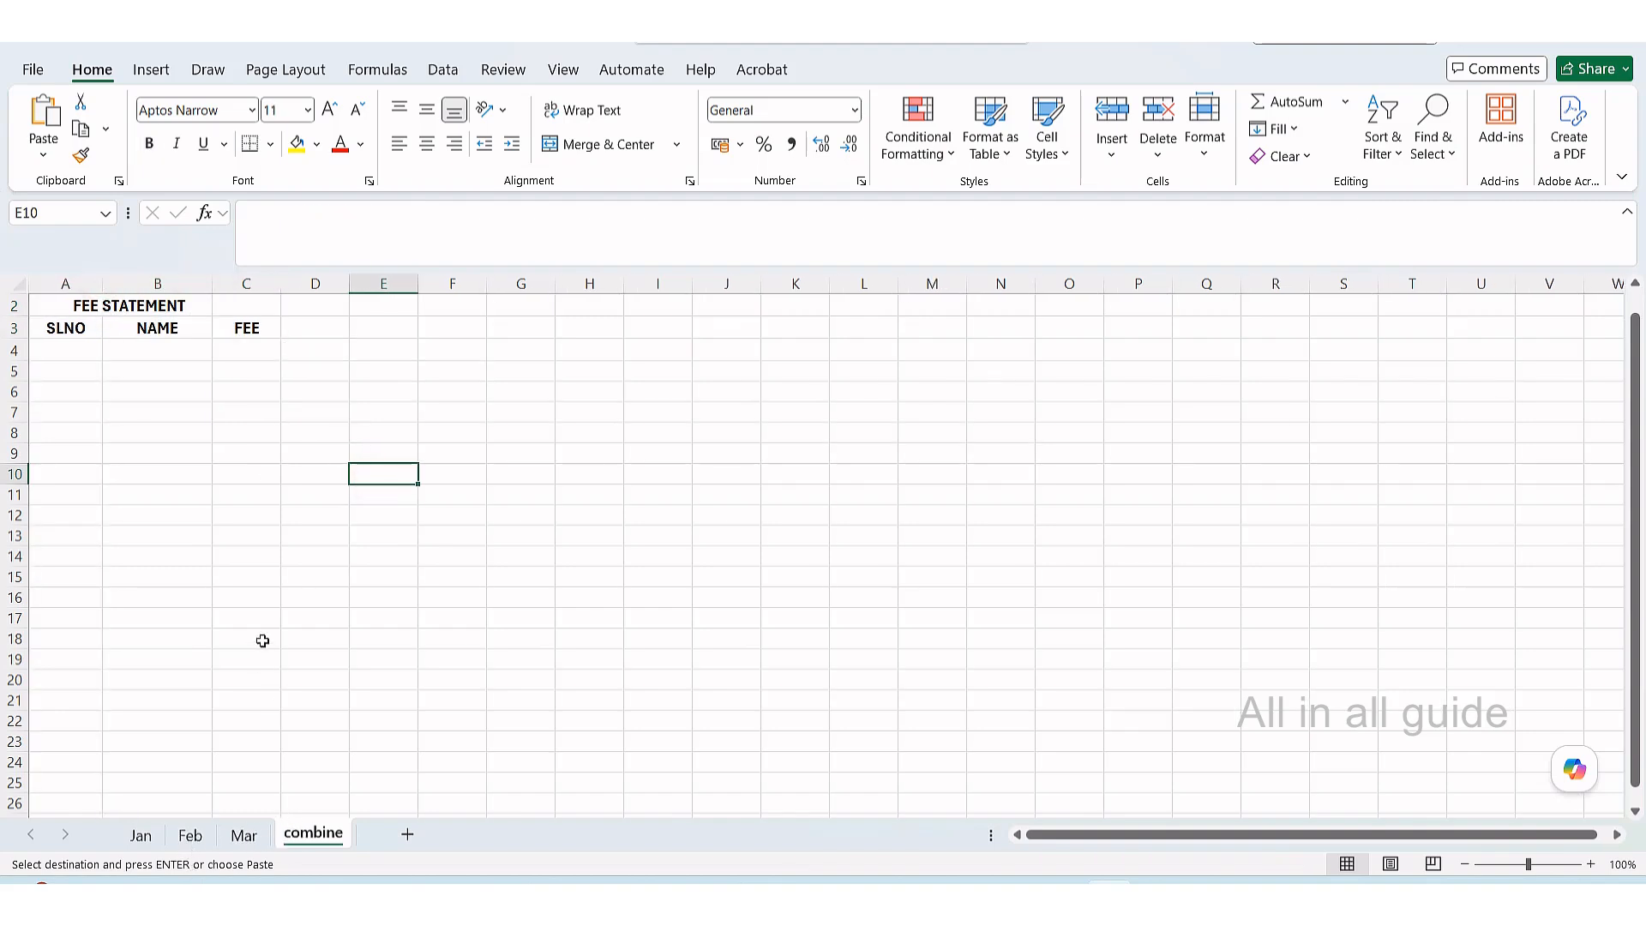
Start a VSTACK formula in cell A4 of the combine sheet with Jan!A3:C12 as its first array
left_click(75, 353)
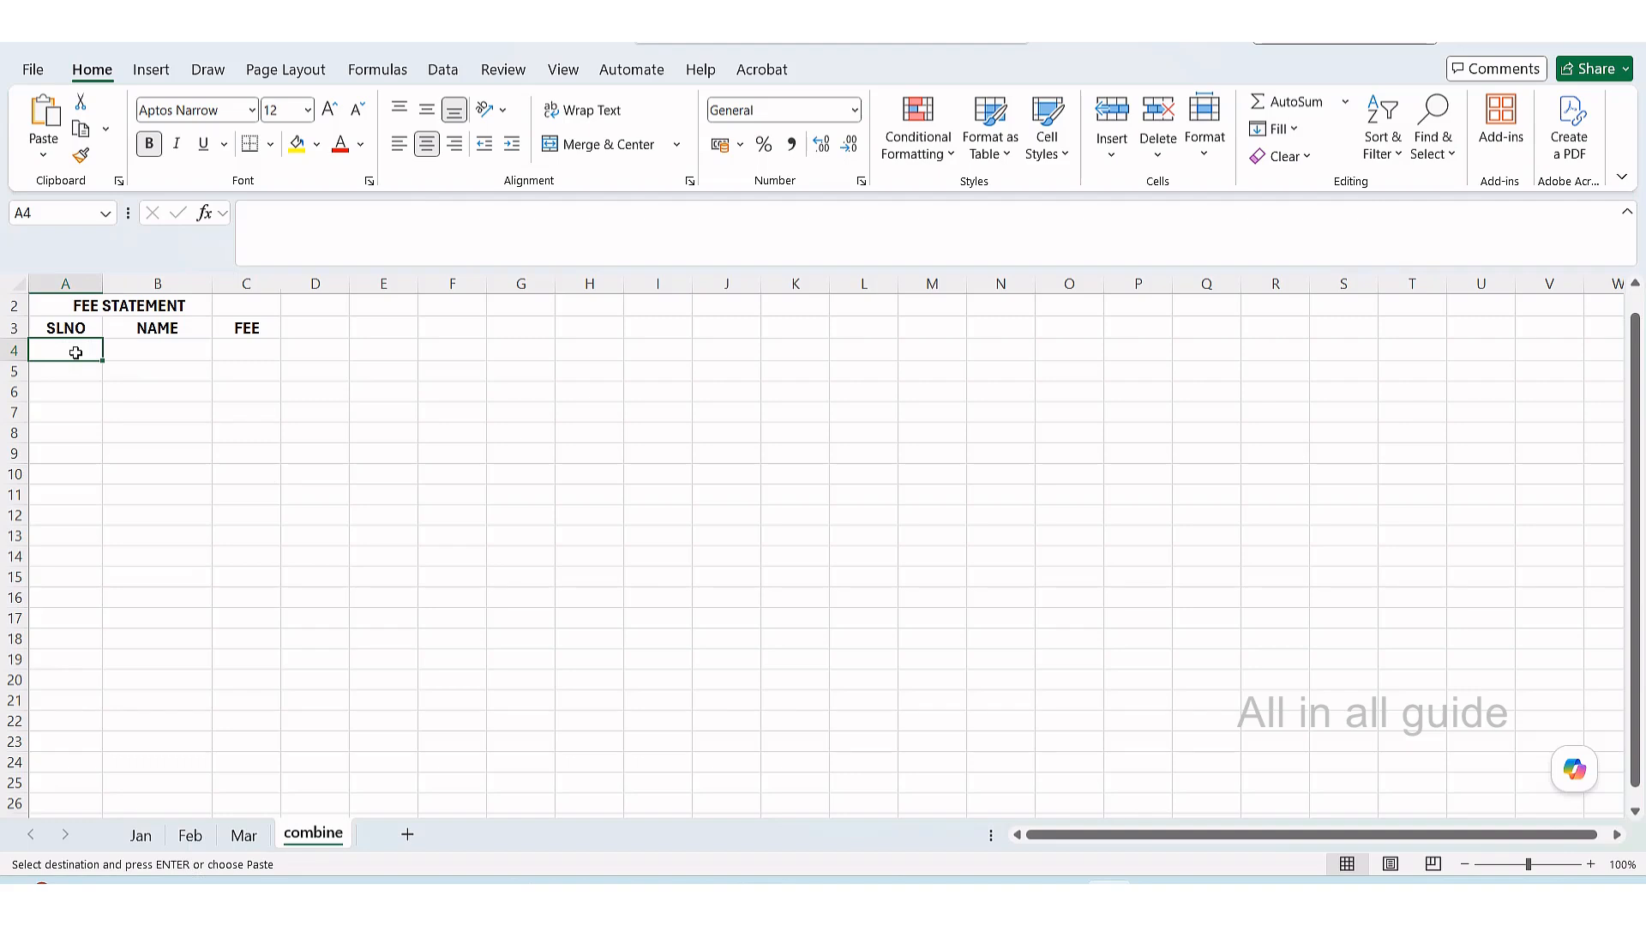
type("=")
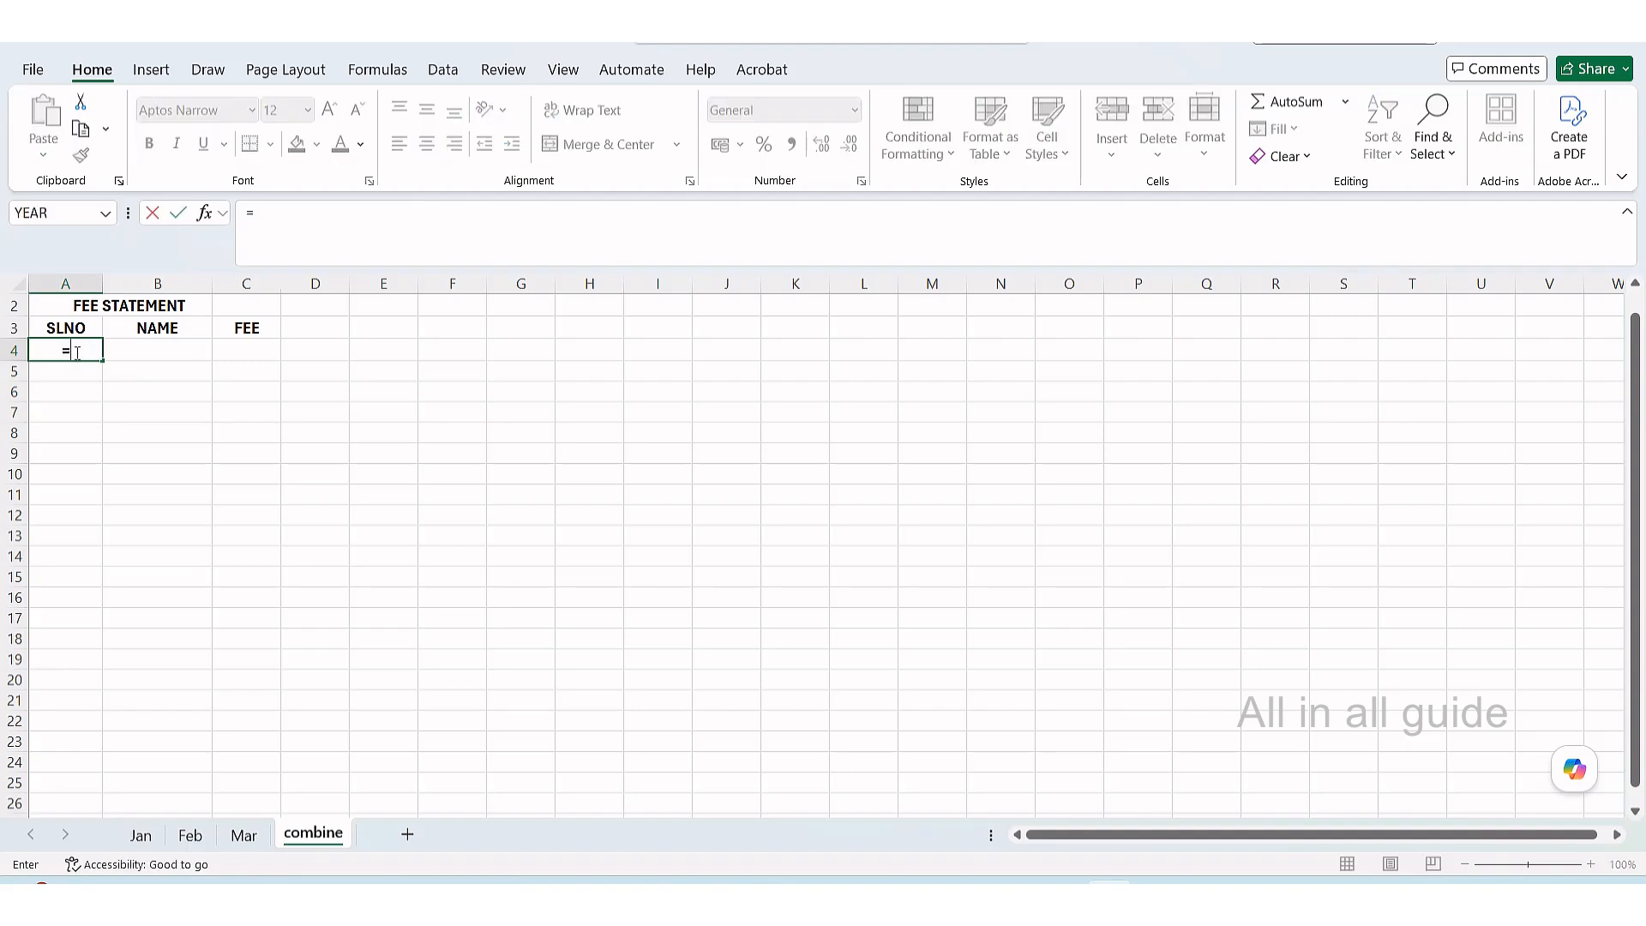
type("vstack(")
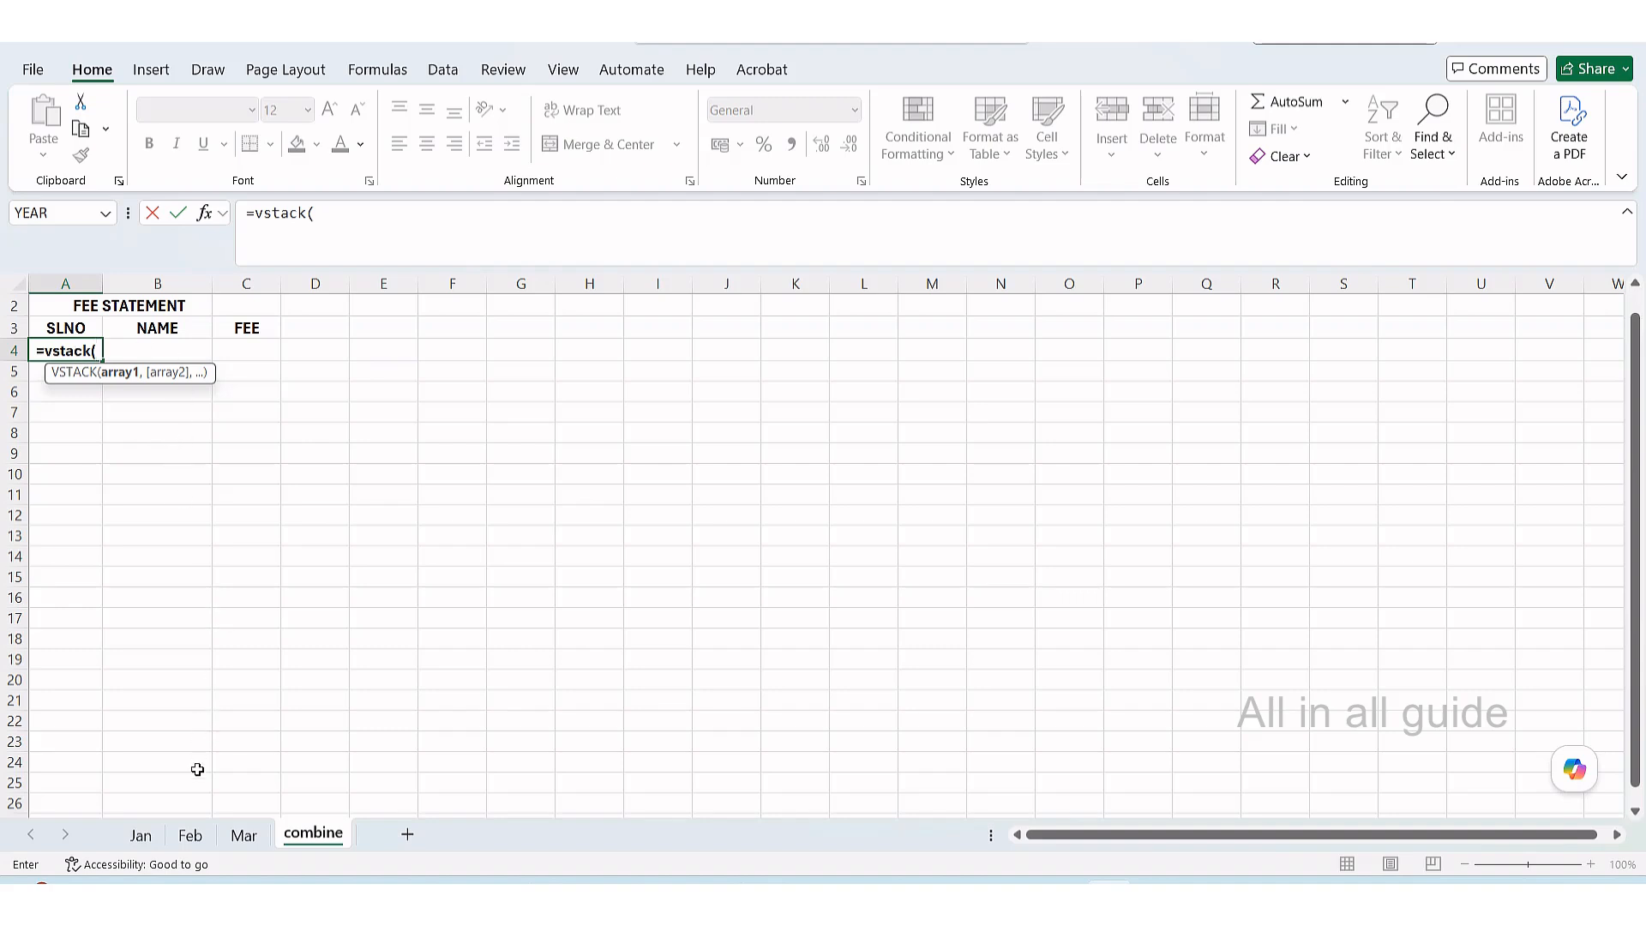
left_click(139, 835)
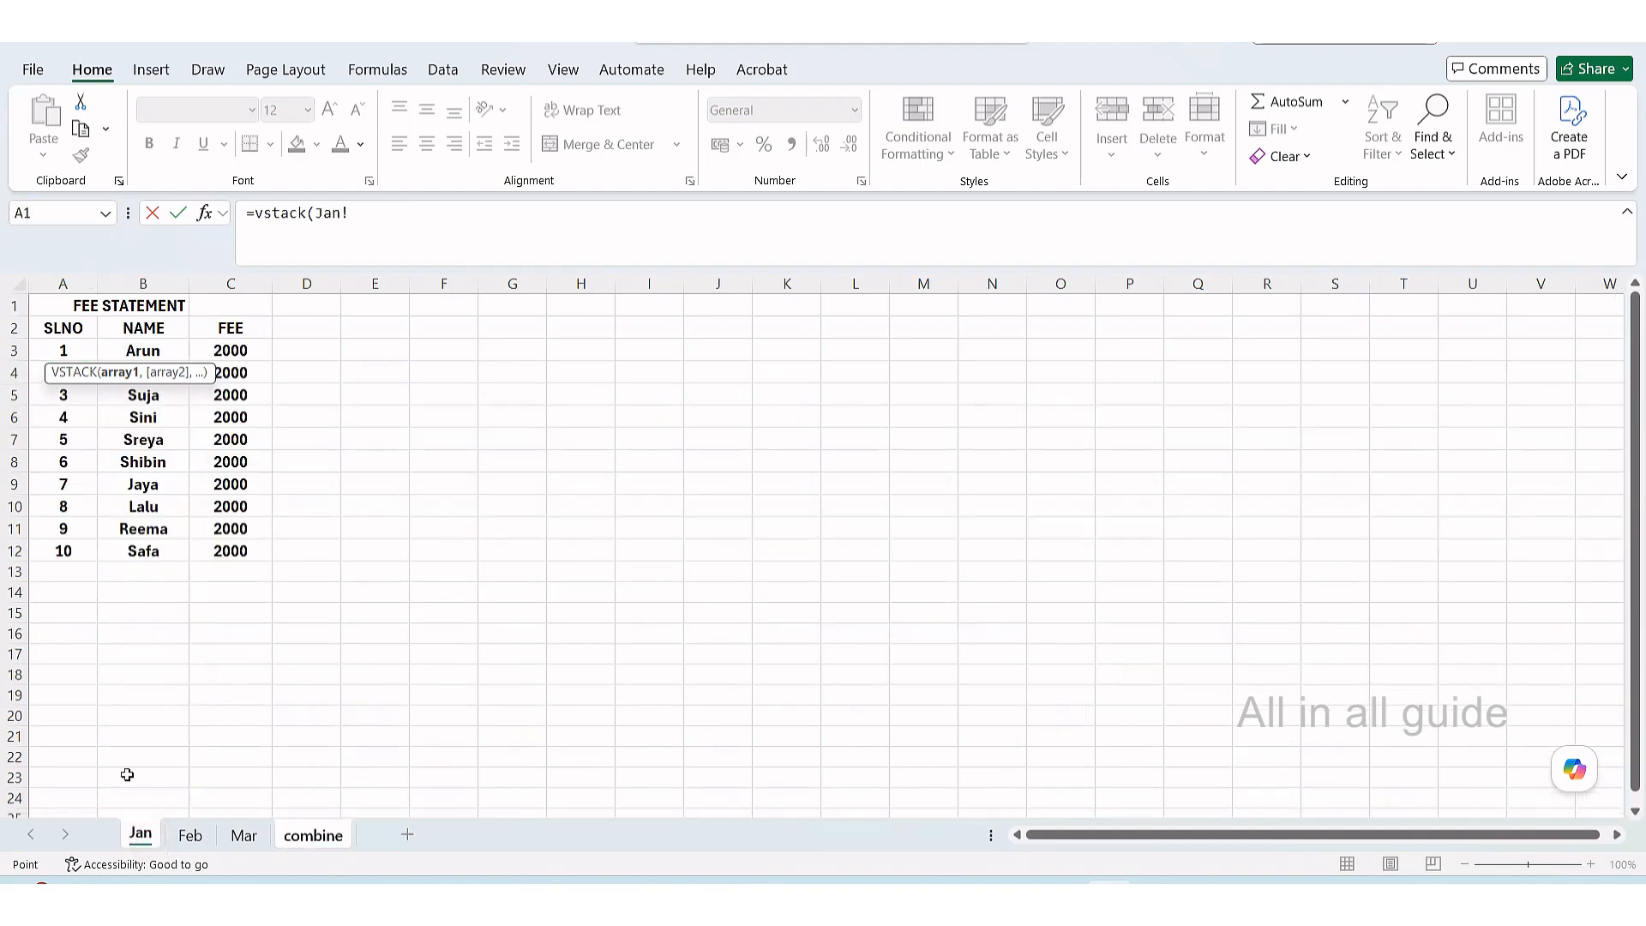
left_click_drag(53, 354, 208, 545)
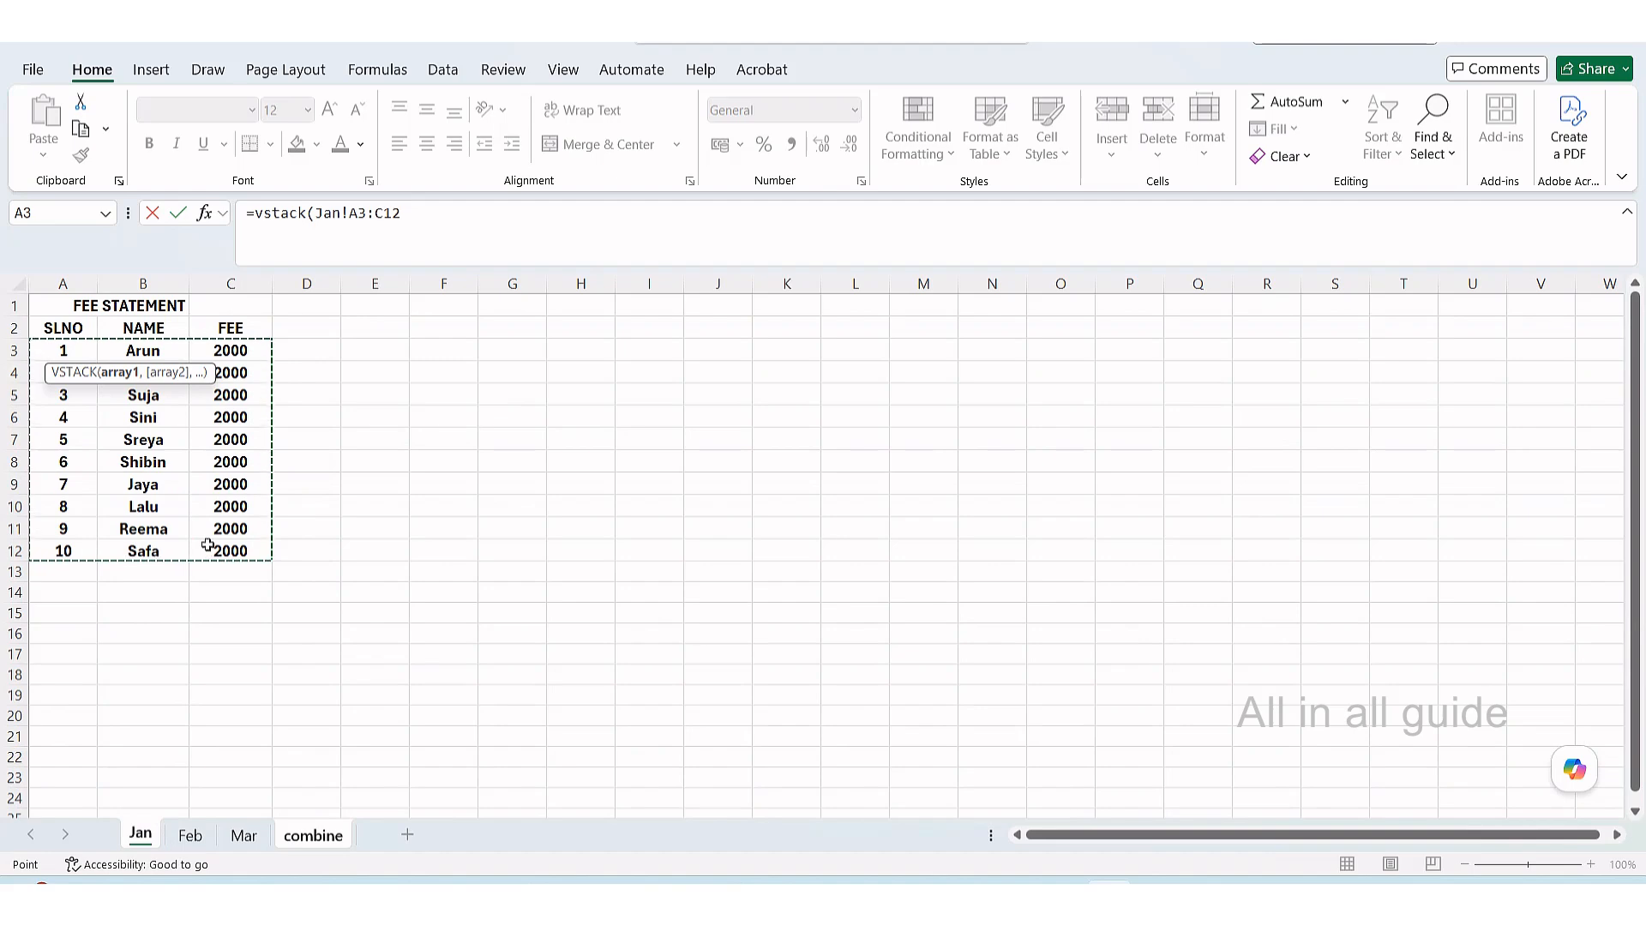
left_click(404, 216)
type(",")
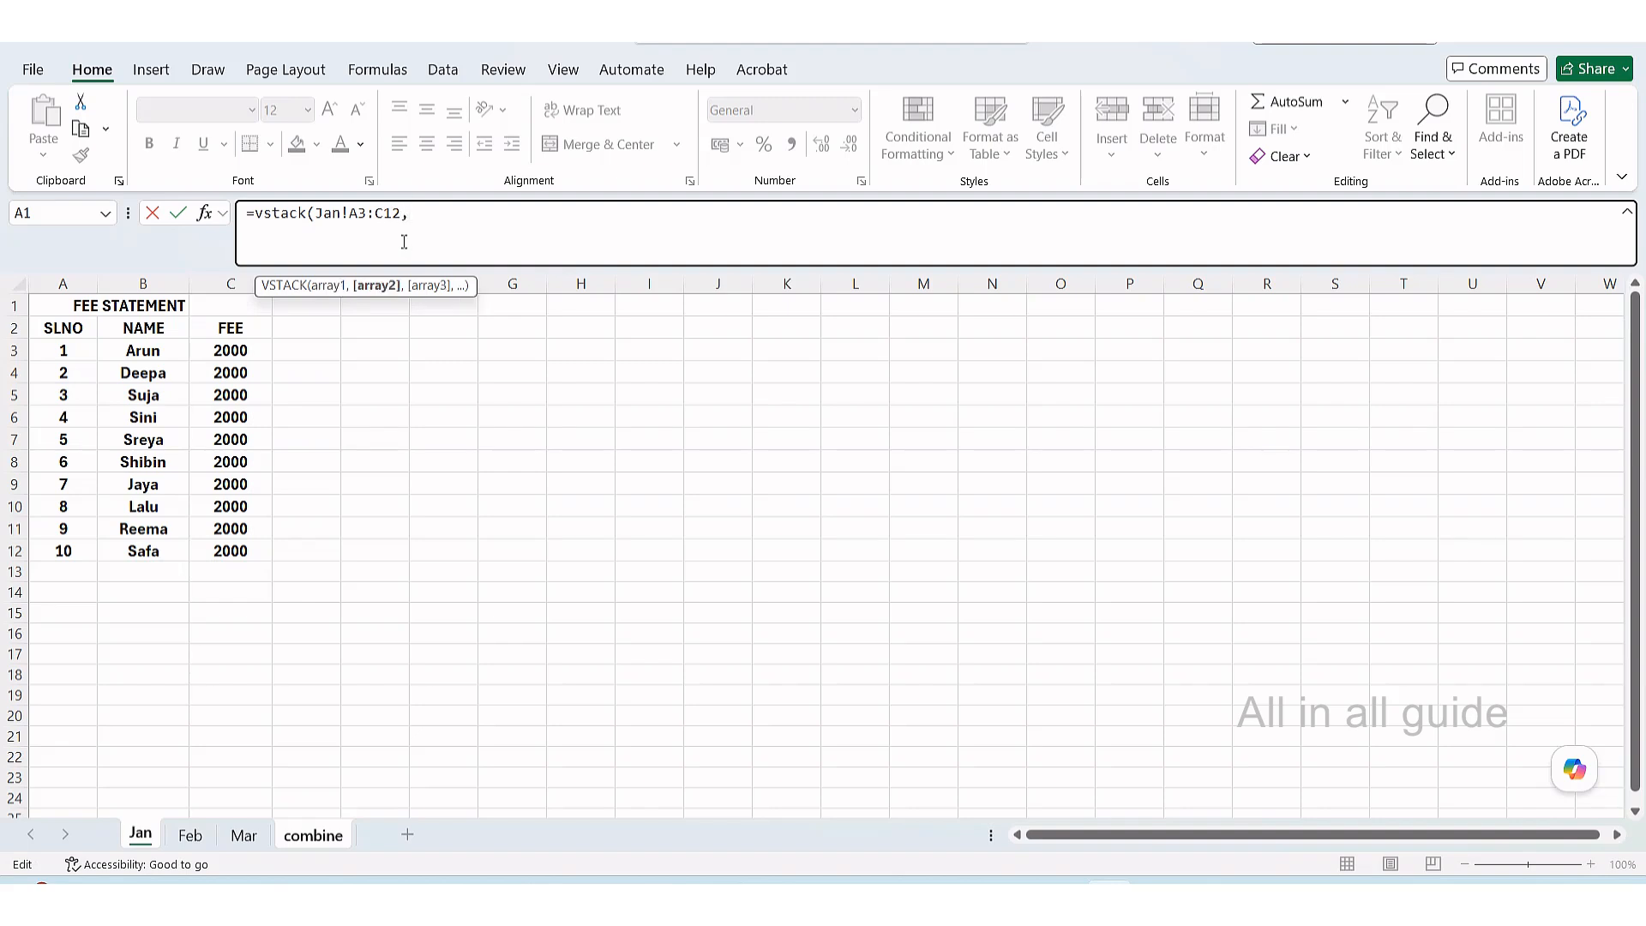
Add Feb!A3:C12 and Mar!A3:C12 as the second and third arrays and complete the VSTACK formula in A4
left_click(190, 834)
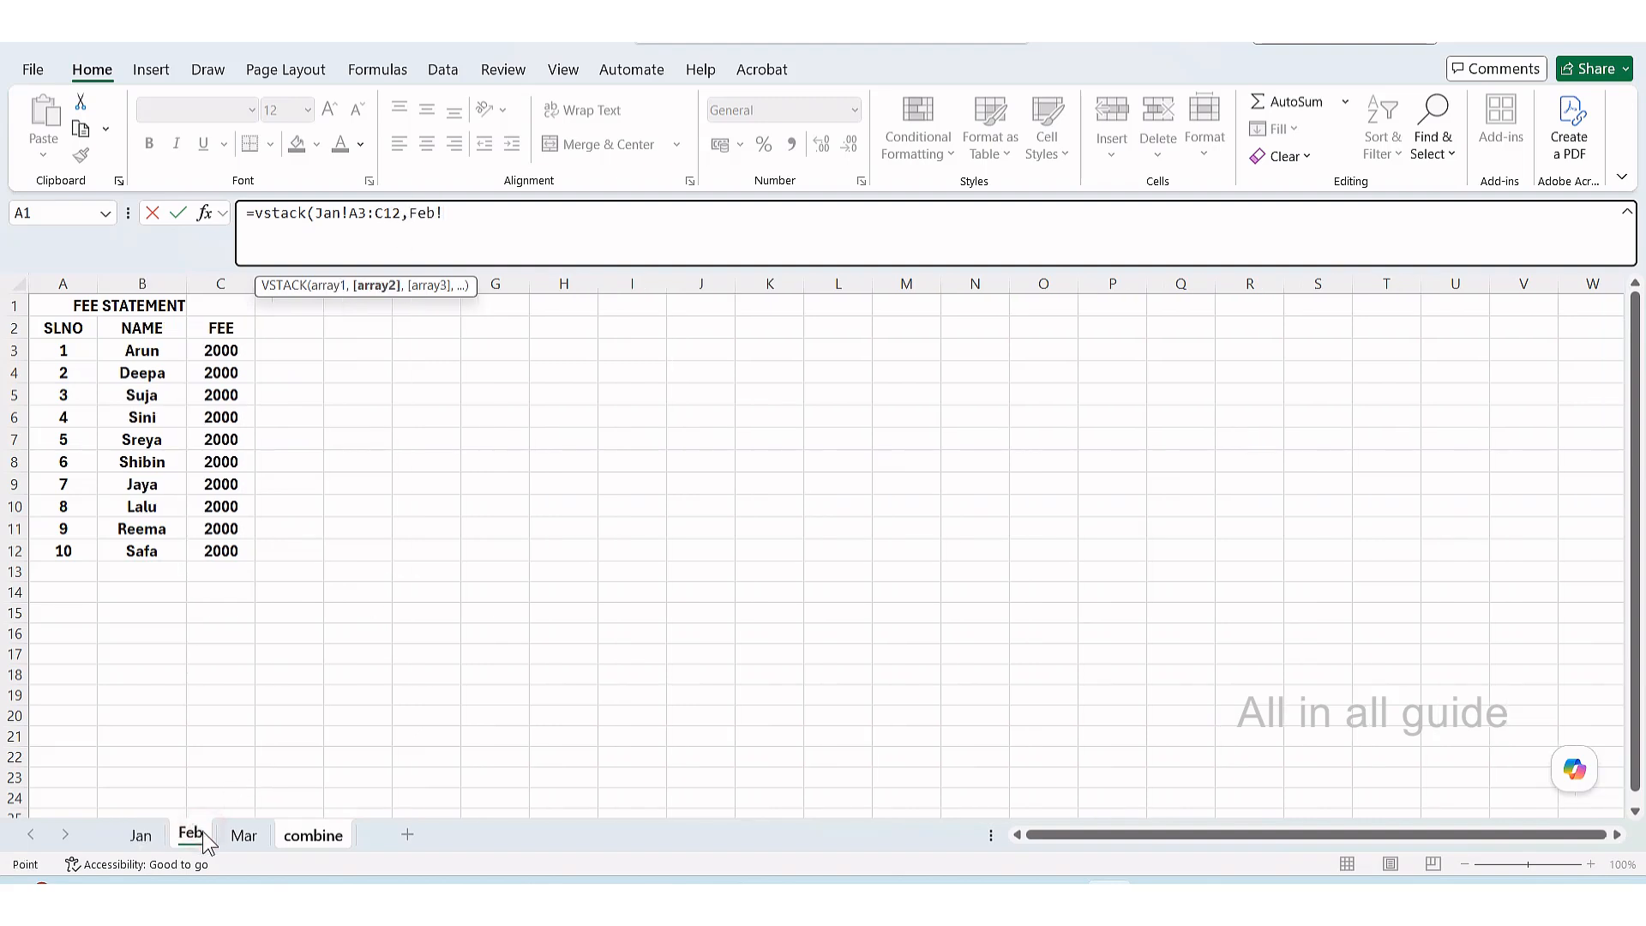
left_click_drag(54, 354, 198, 542)
type(",")
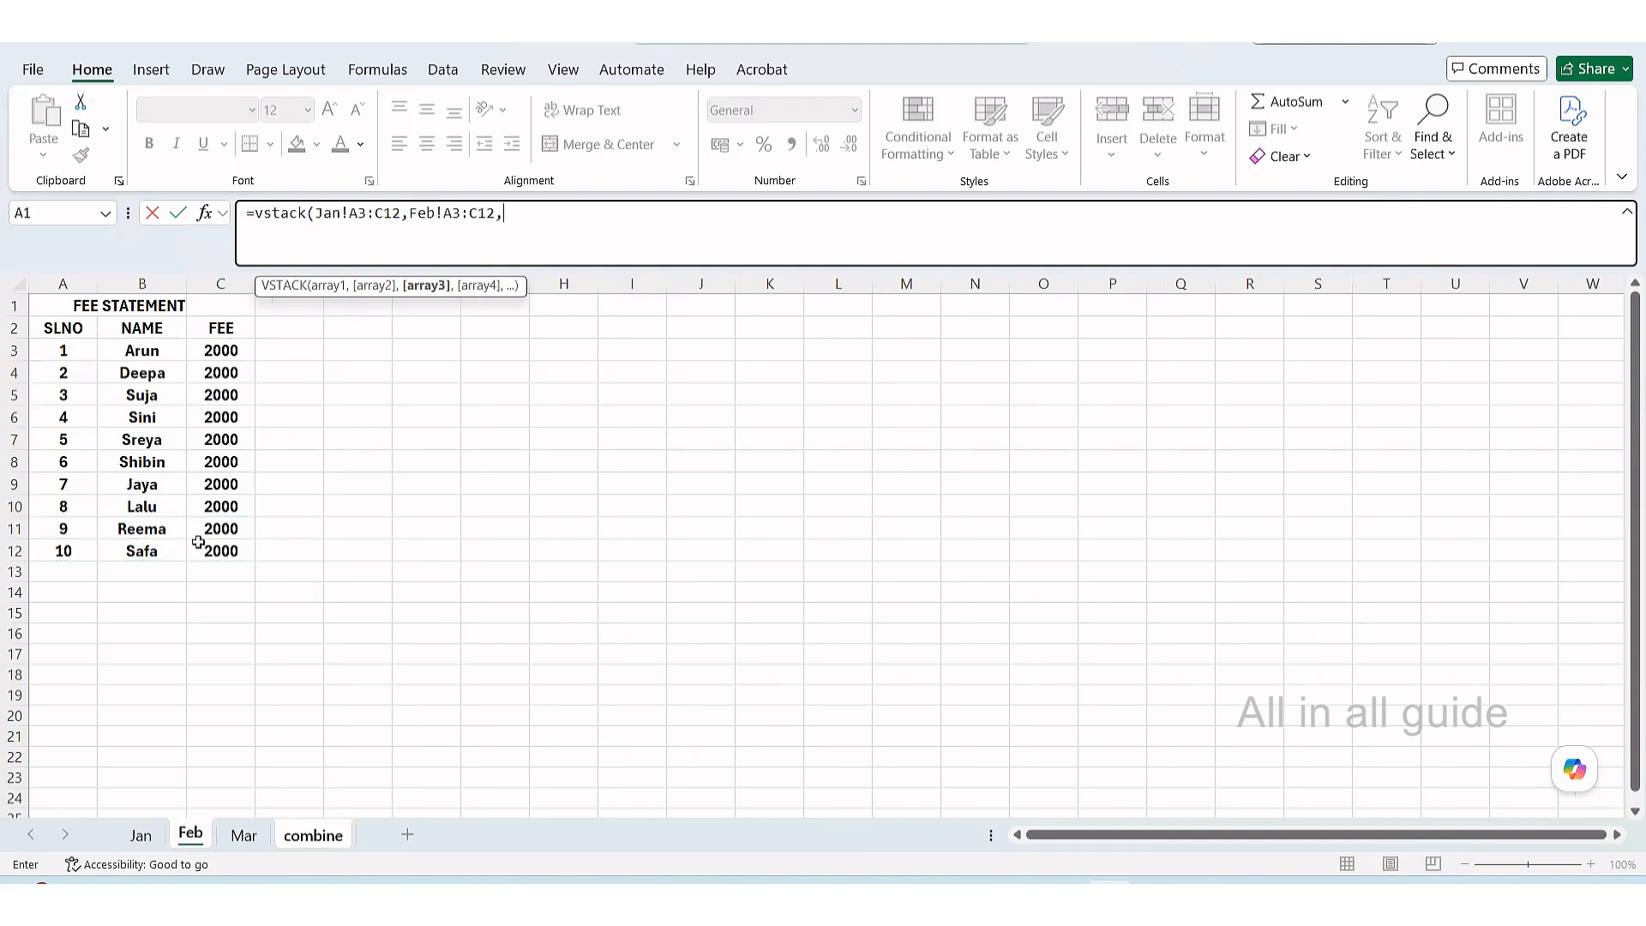
left_click(243, 835)
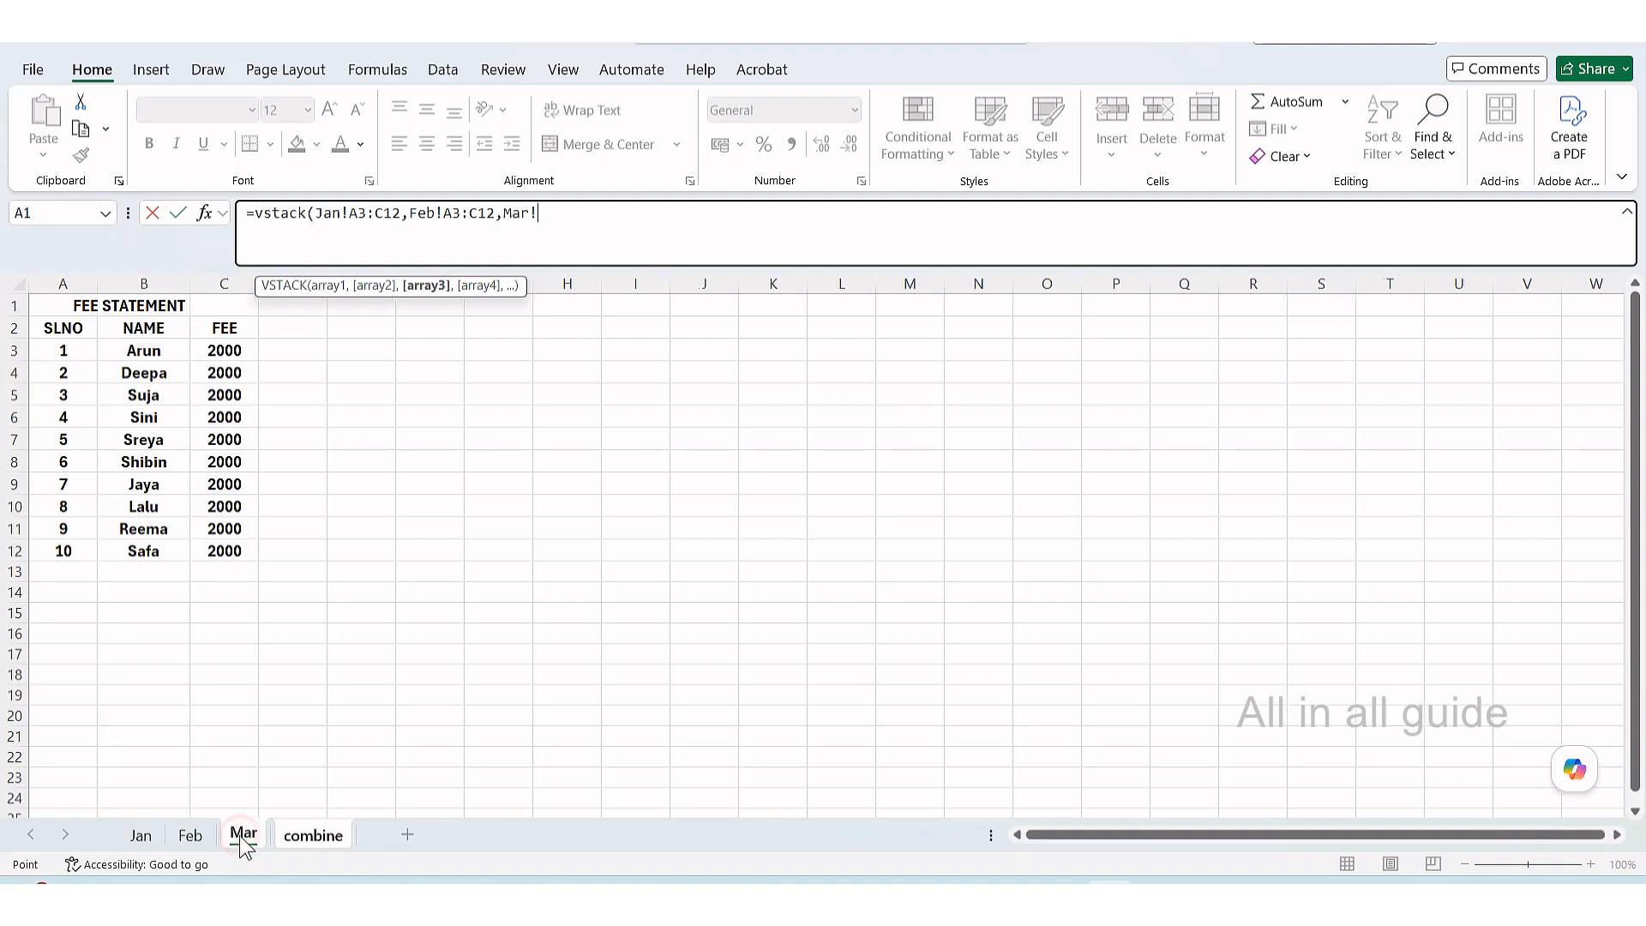
left_click_drag(63, 350, 222, 551)
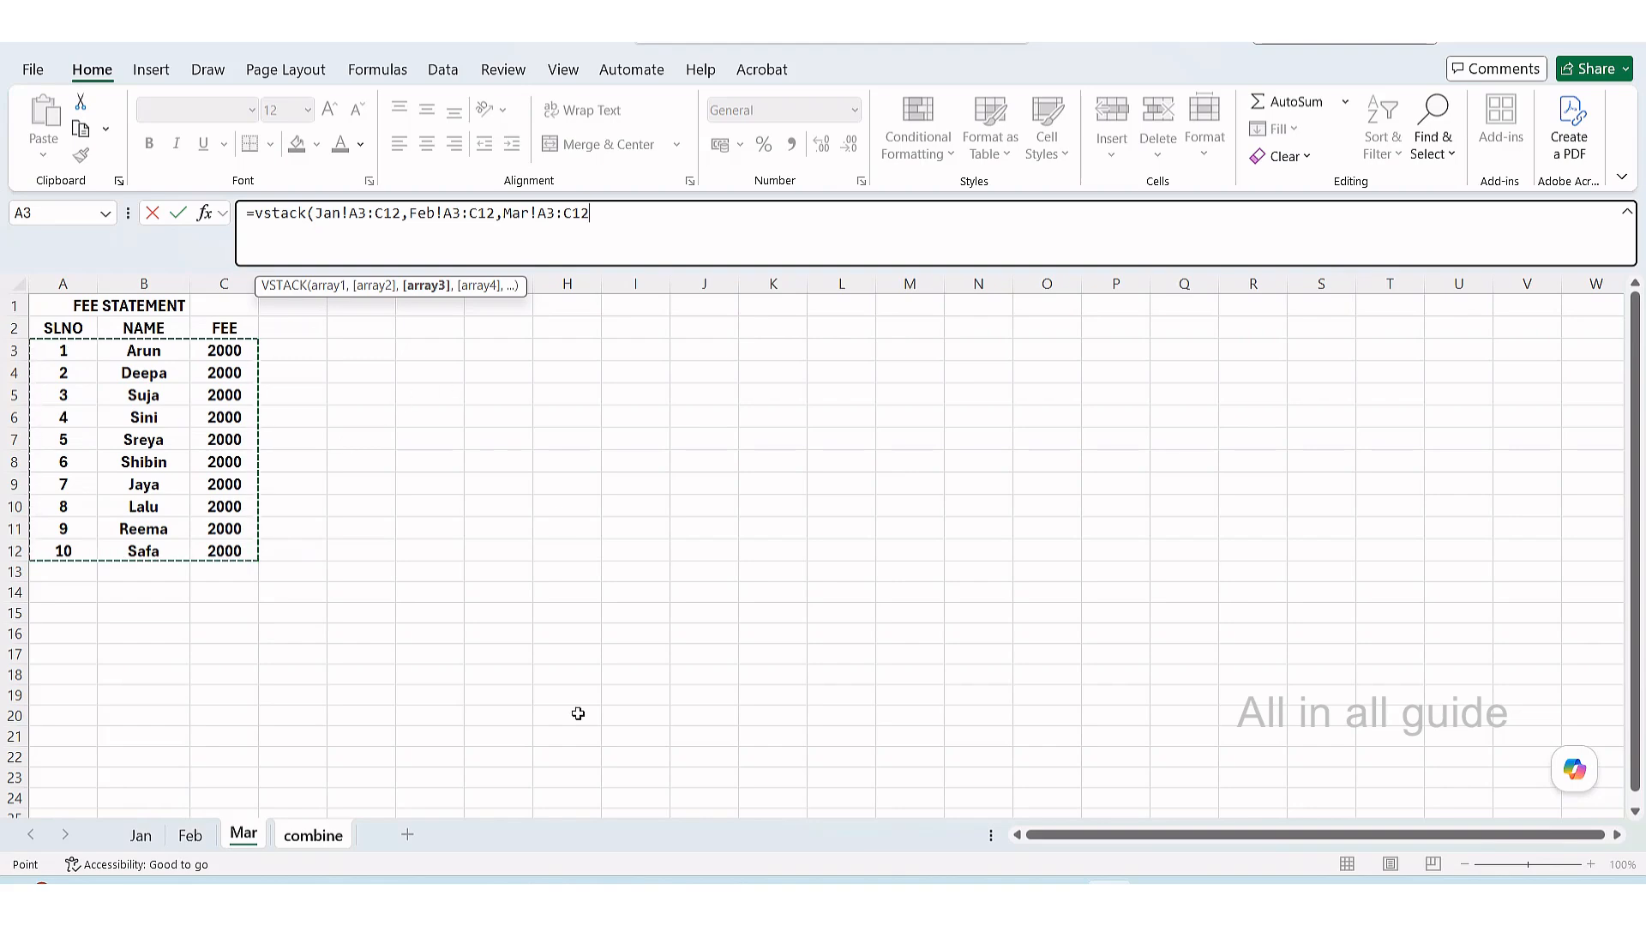
type(")")
key("Return")
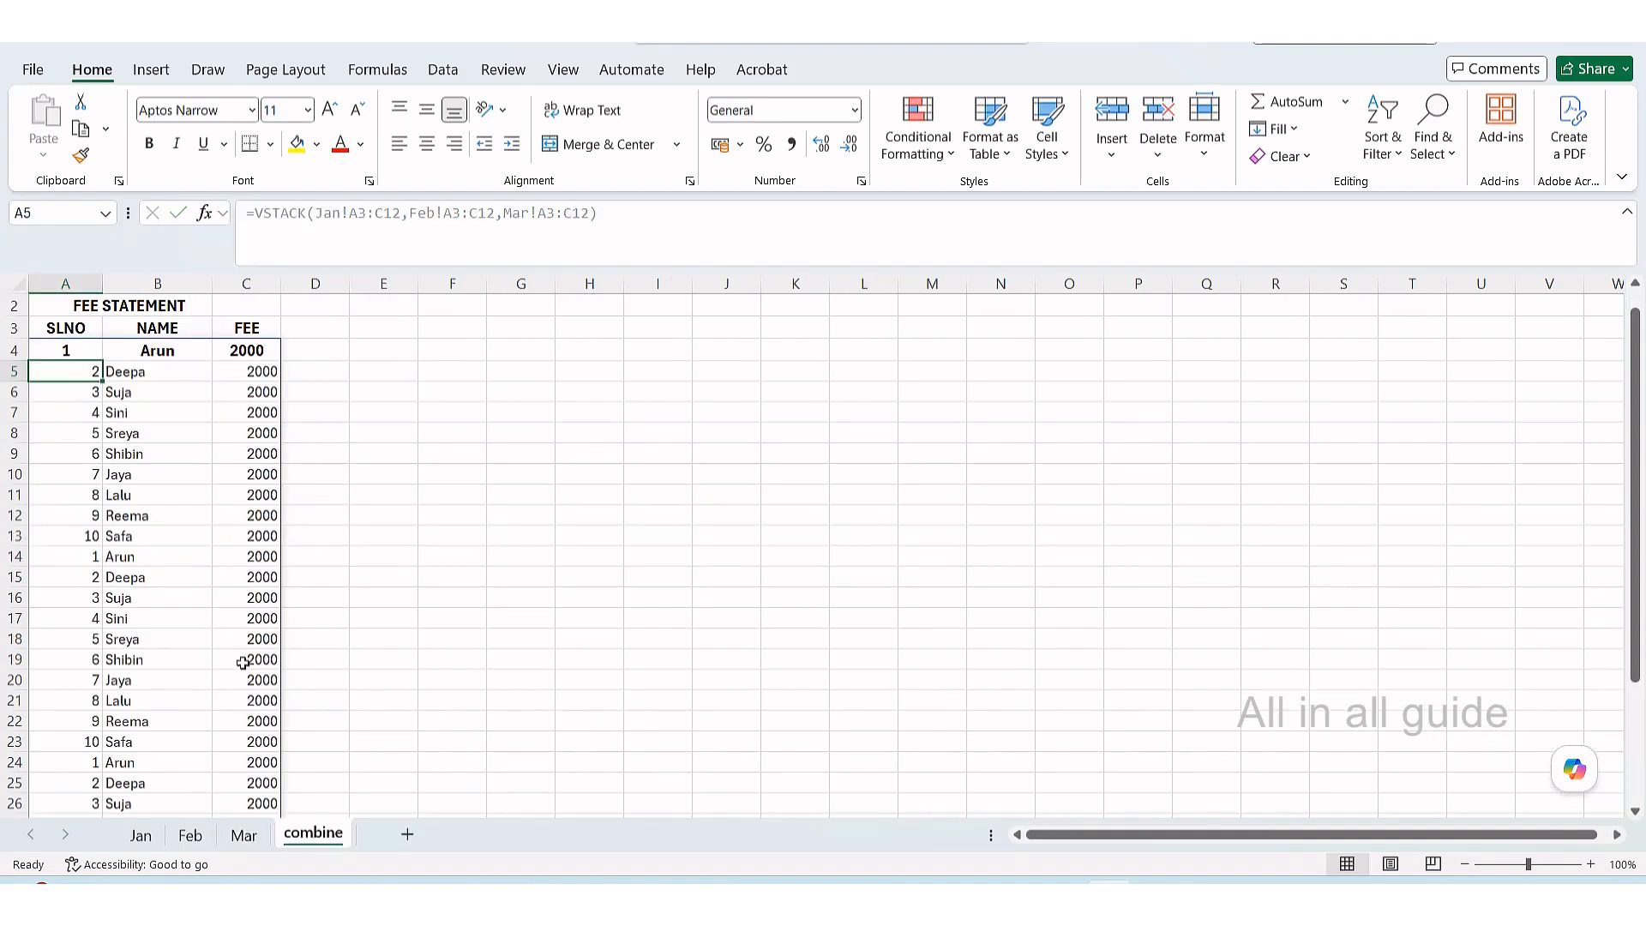
mouse_move(1639, 381)
left_mouse_down()
mouse_move(1635, 635)
mouse_move(1630, 377)
left_mouse_up()
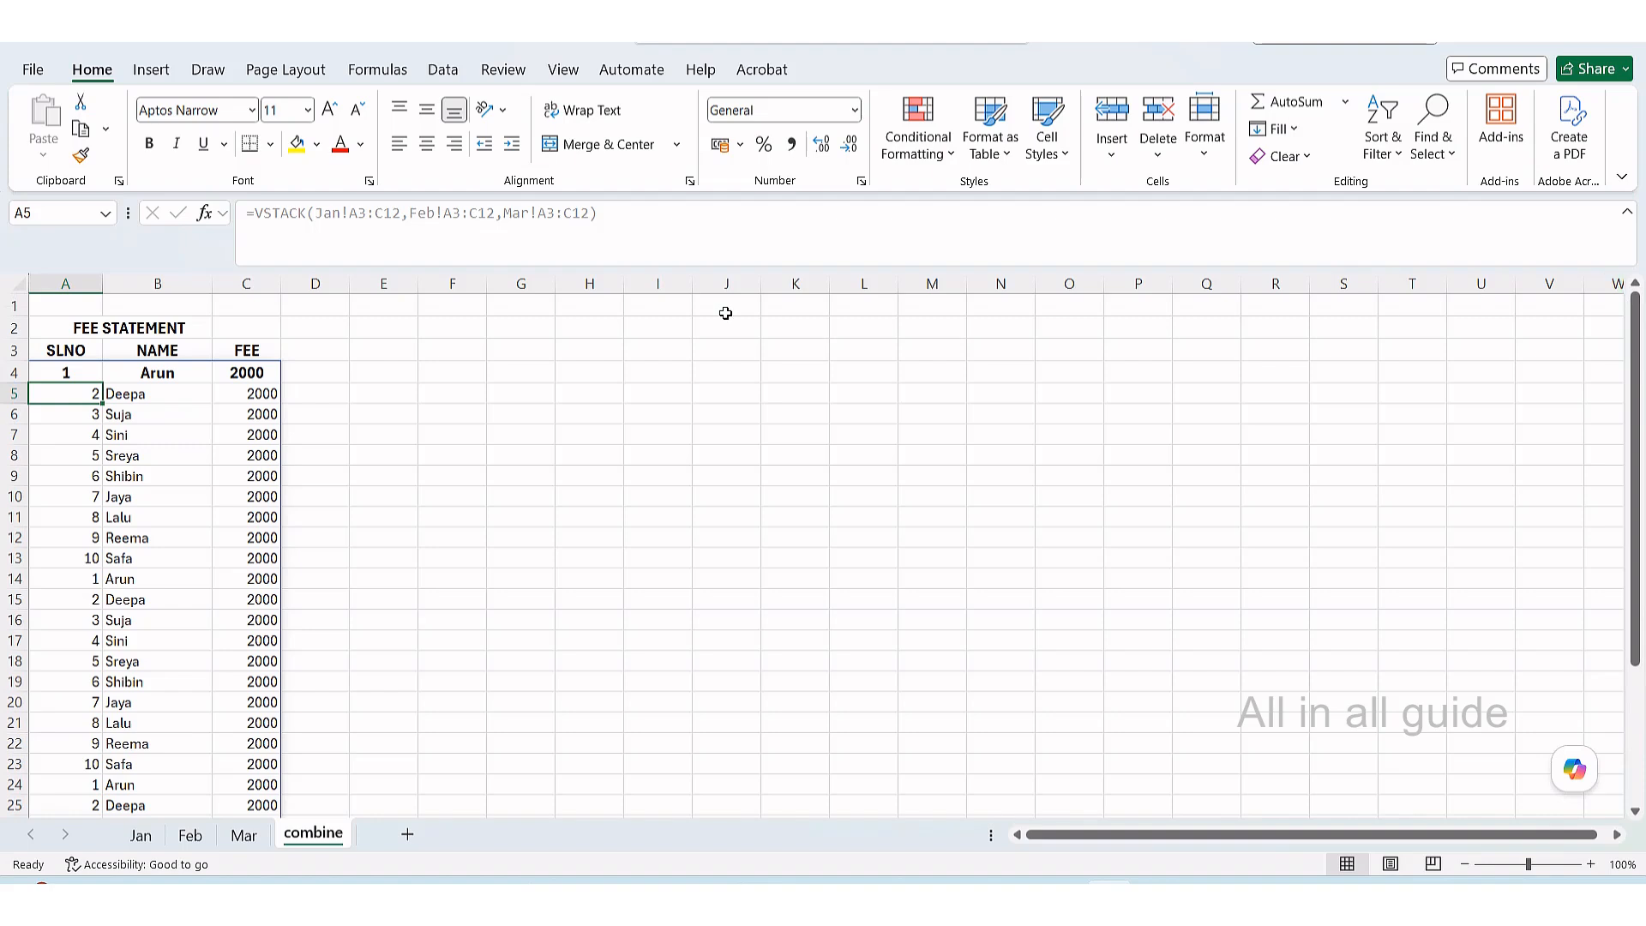